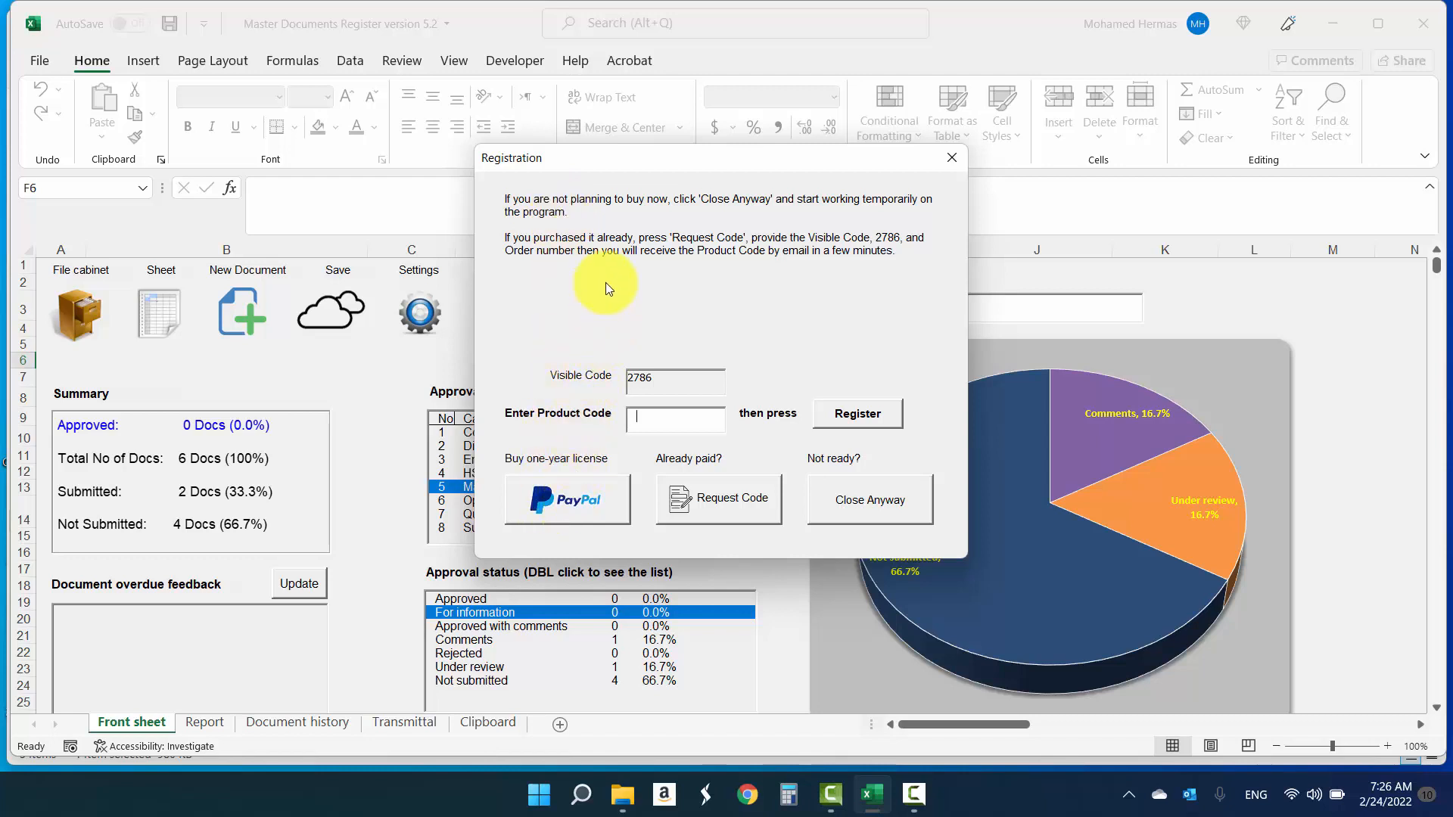
# - Dismiss the registration form without entering a product code and reduce the formula bar to one line
pyautogui.click(865, 510)
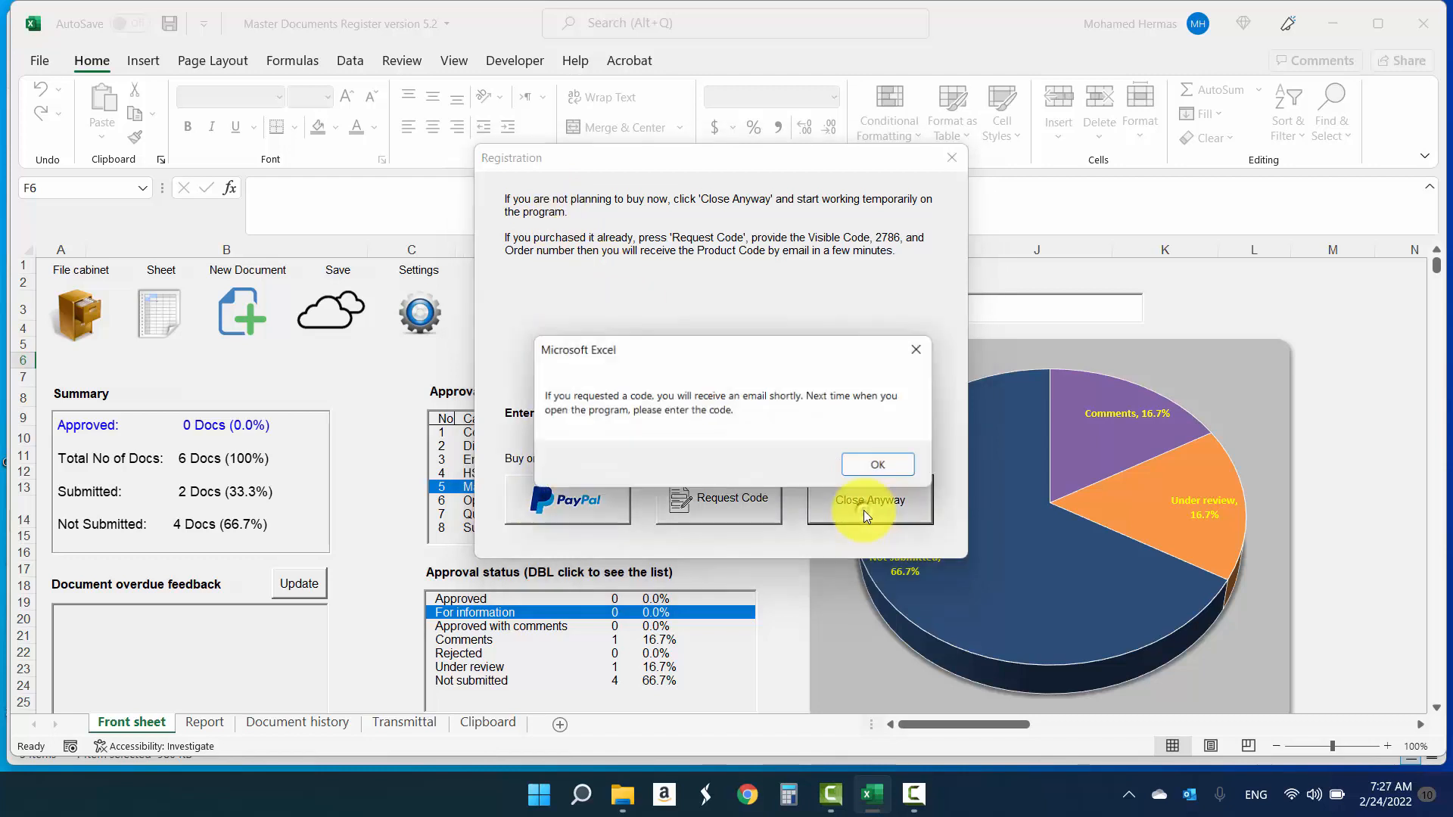
pyautogui.click(866, 469)
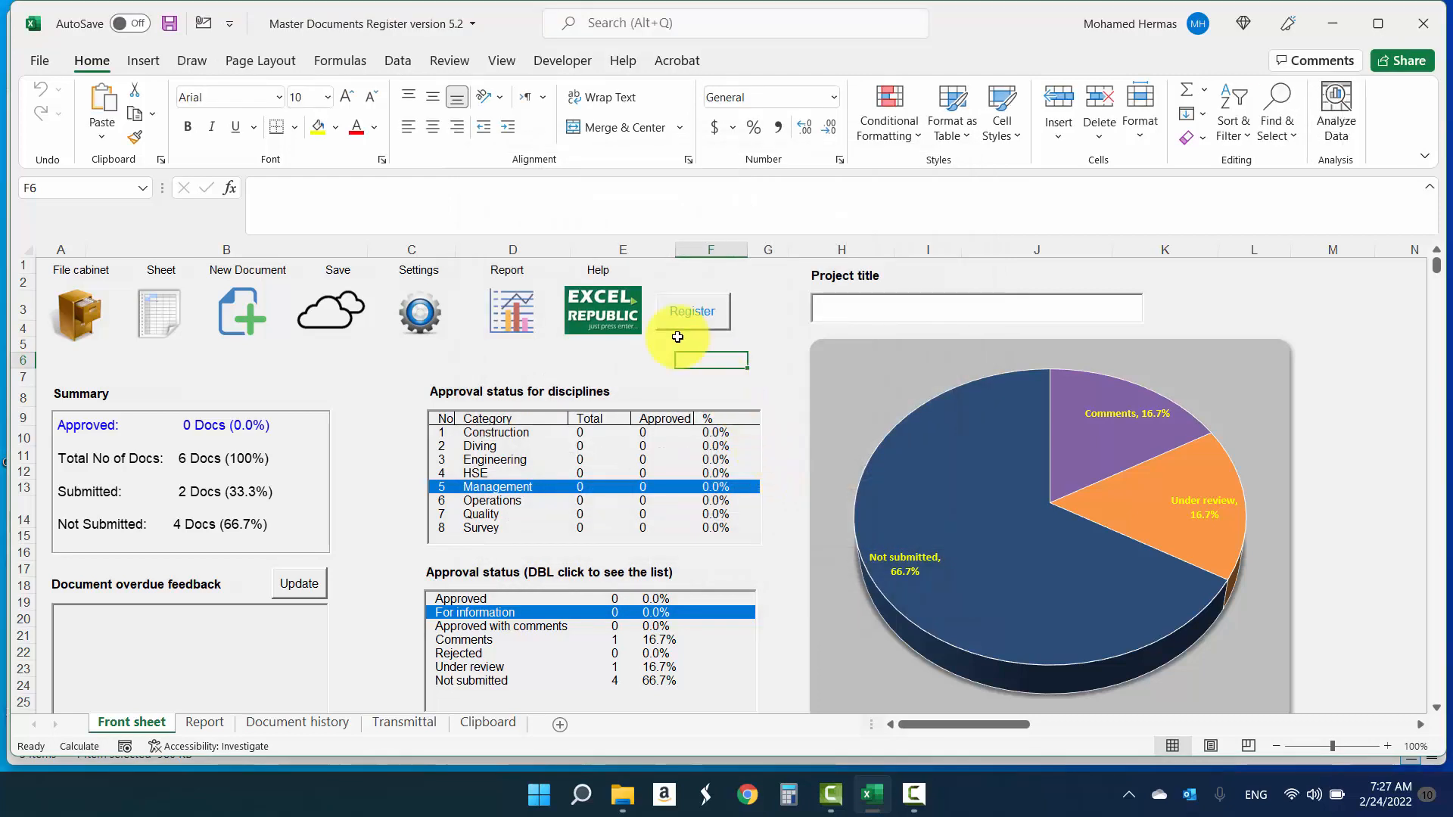
pyautogui.click(344, 213)
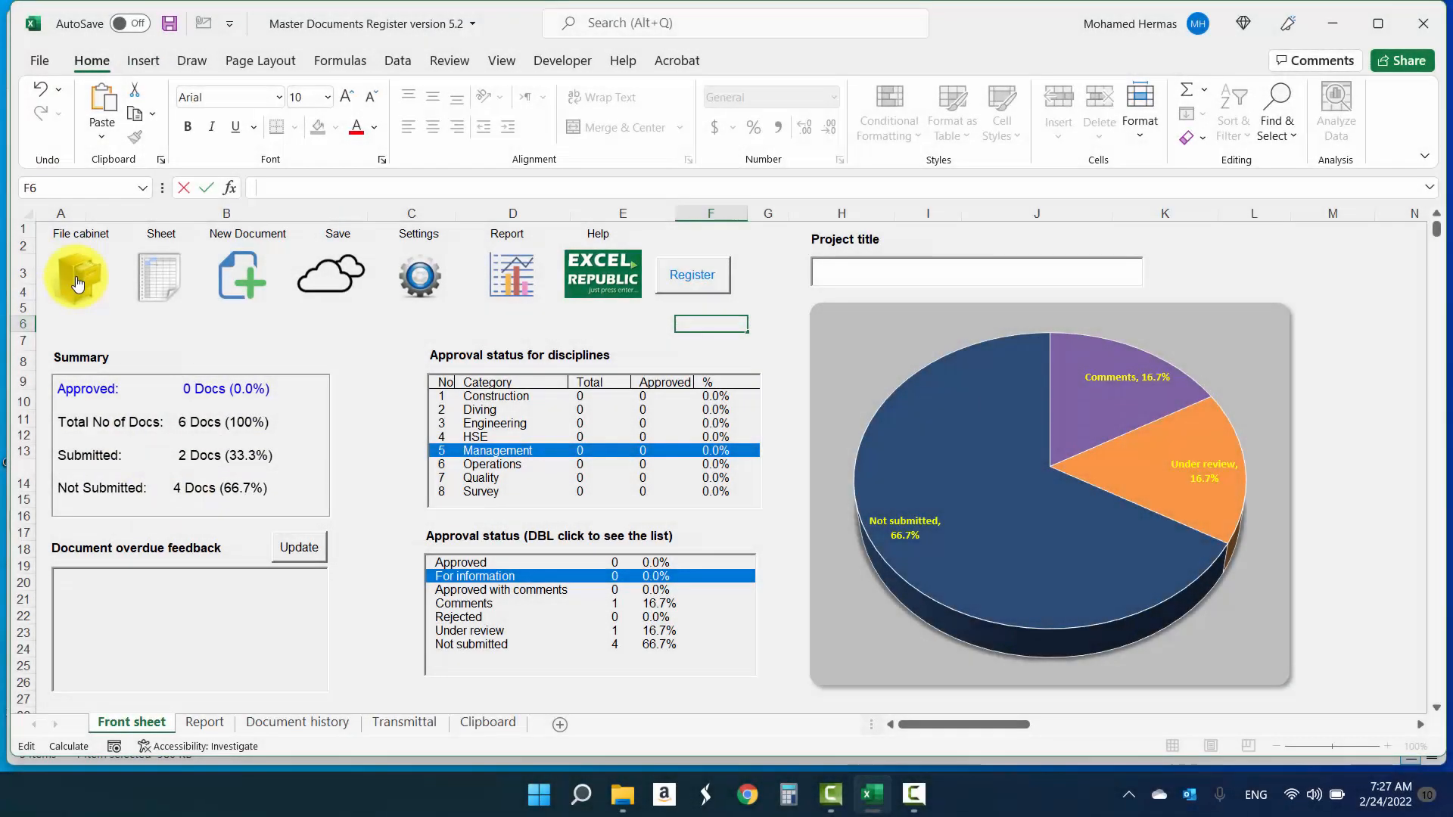
# - Open the File Cabinet and delete the first document in its list
pyautogui.click(77, 282)
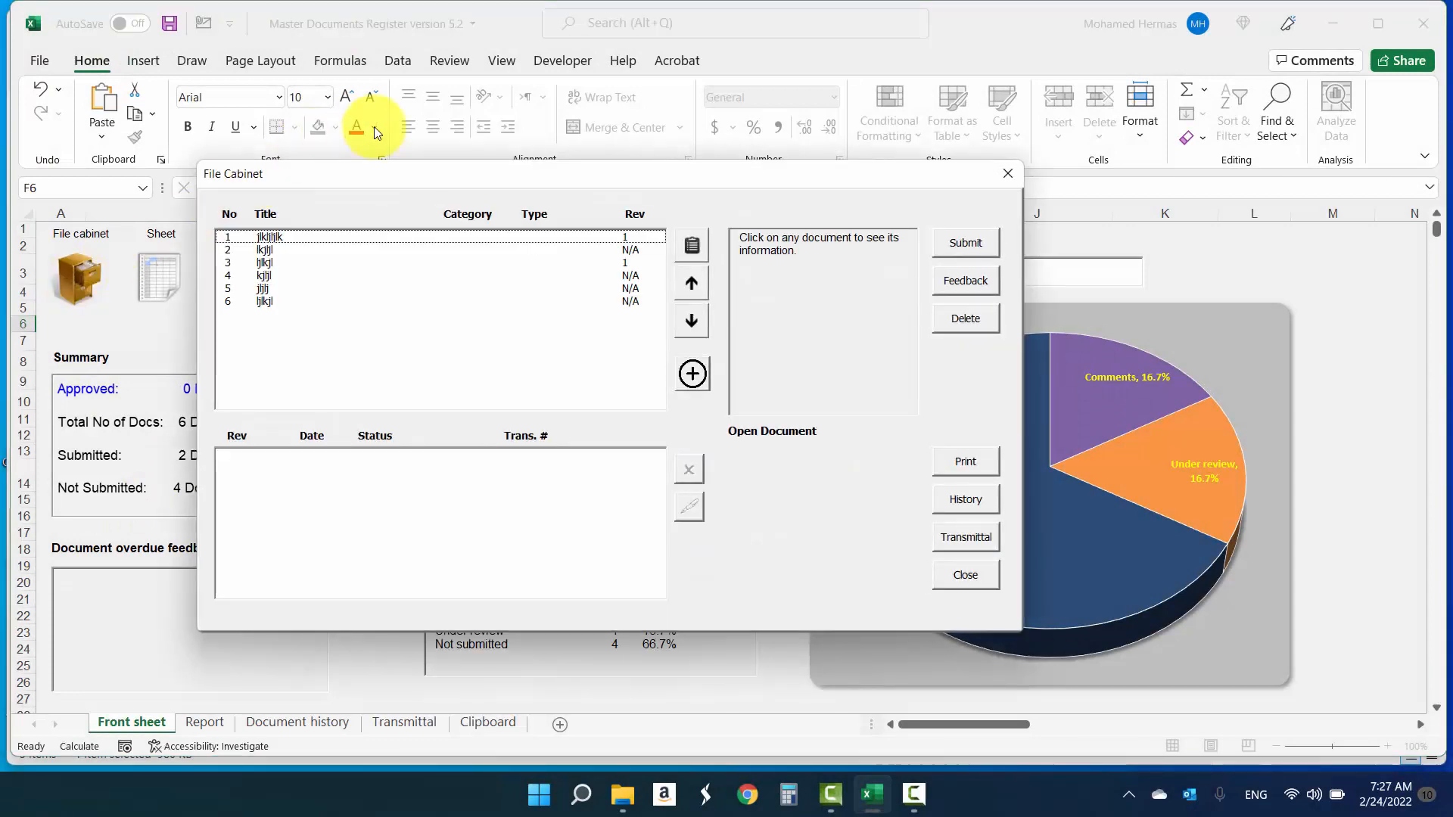
pyautogui.moveTo(465, 165); pyautogui.dragTo(807, 151)
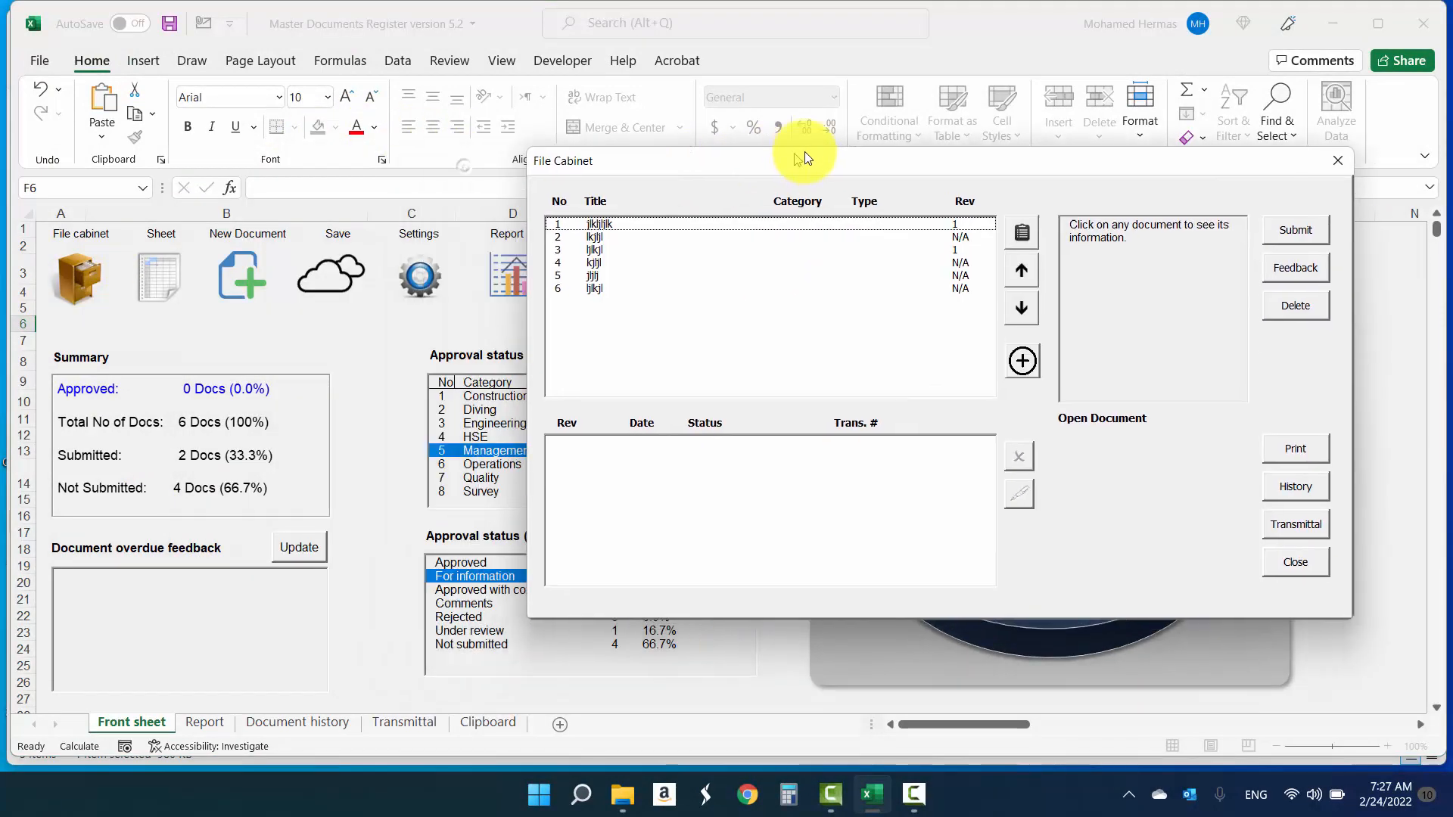
pyautogui.click(659, 222)
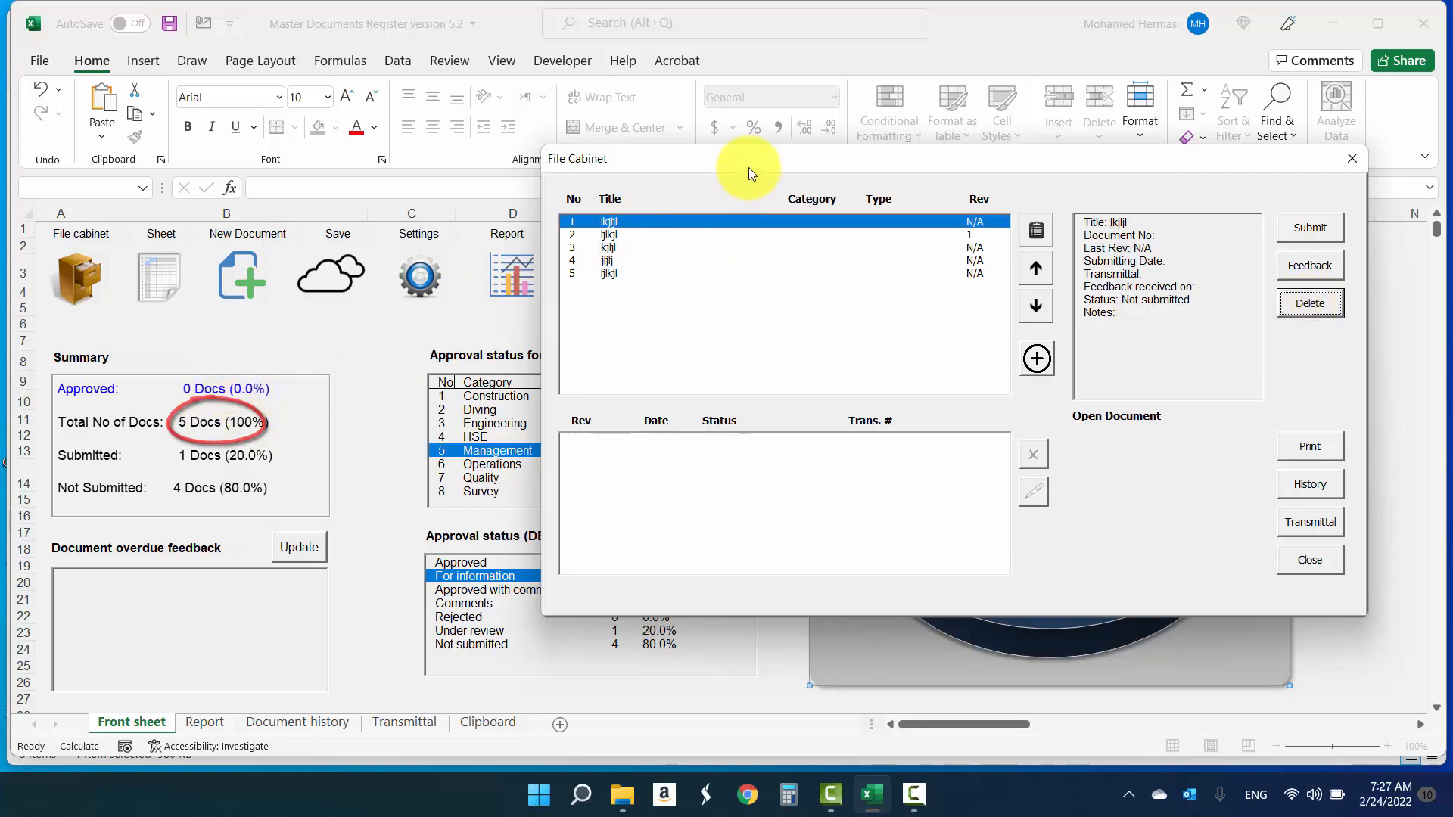
pyautogui.moveTo(719, 184); pyautogui.dragTo(530, 218)
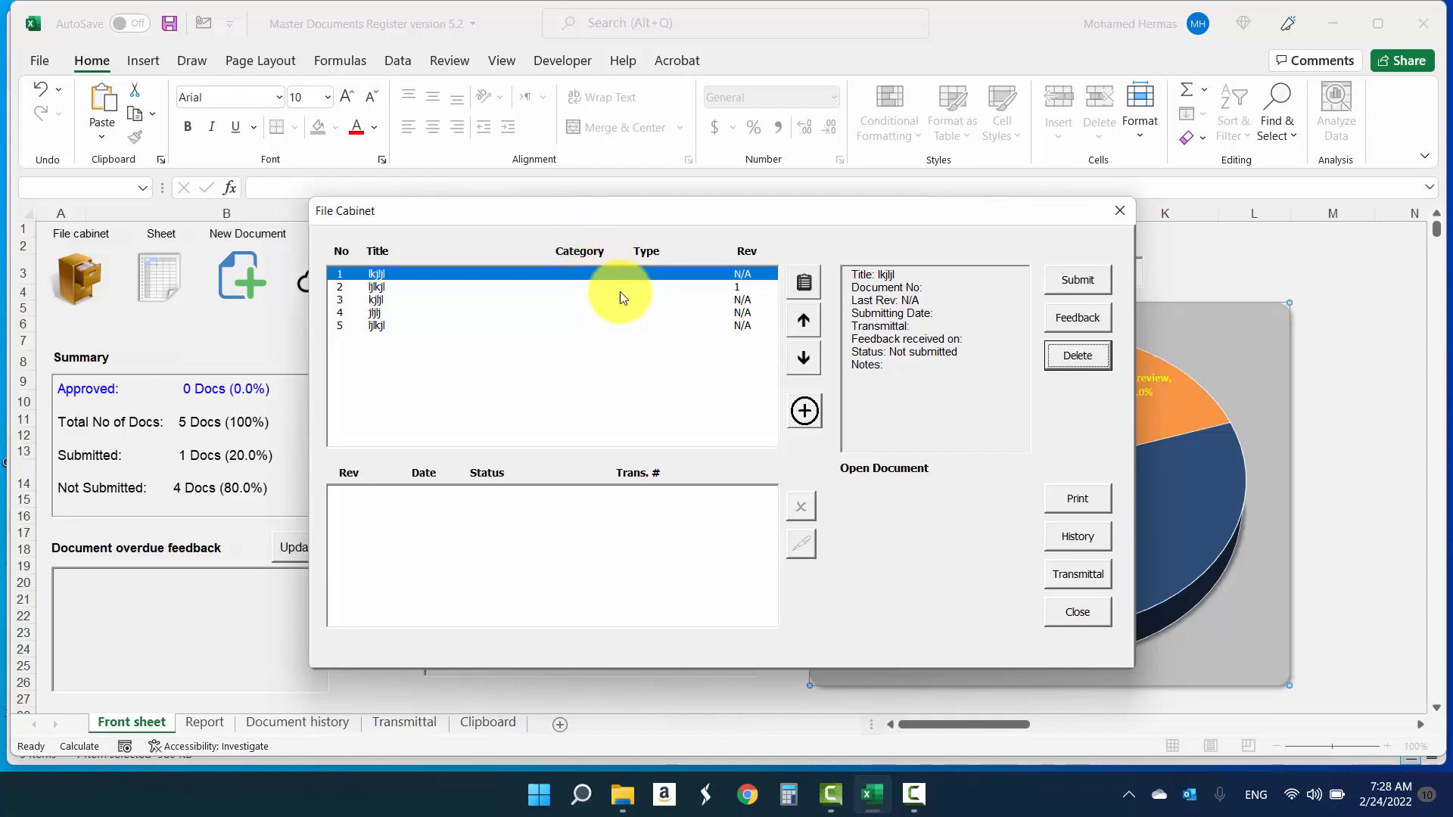
# - Add a new document titled "hkjhkhk" to the File Cabinet, keeping the entry form open for more documents
pyautogui.click(805, 411)
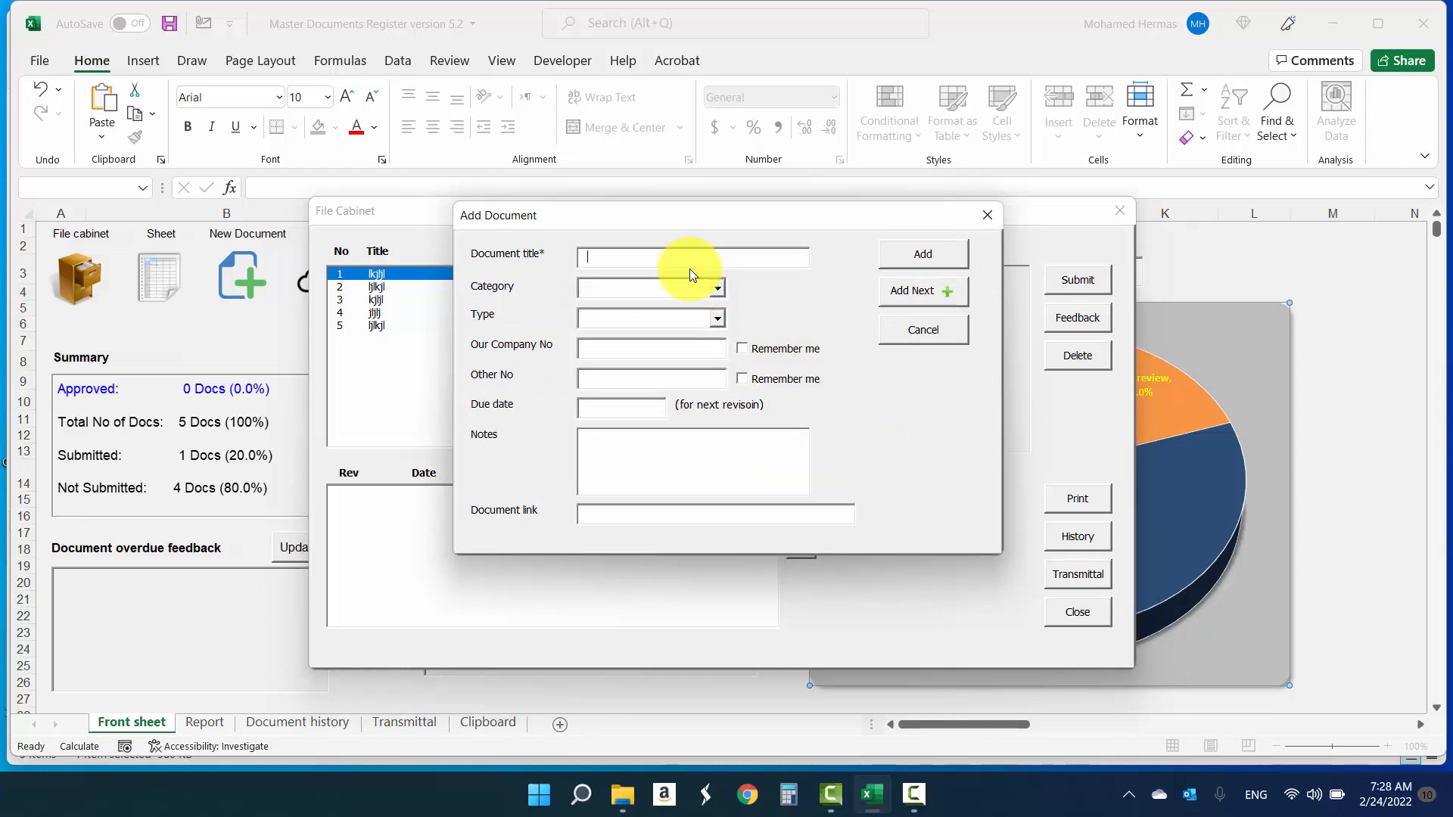
pyautogui.write('hkjhkhk')
pyautogui.click(911, 293)
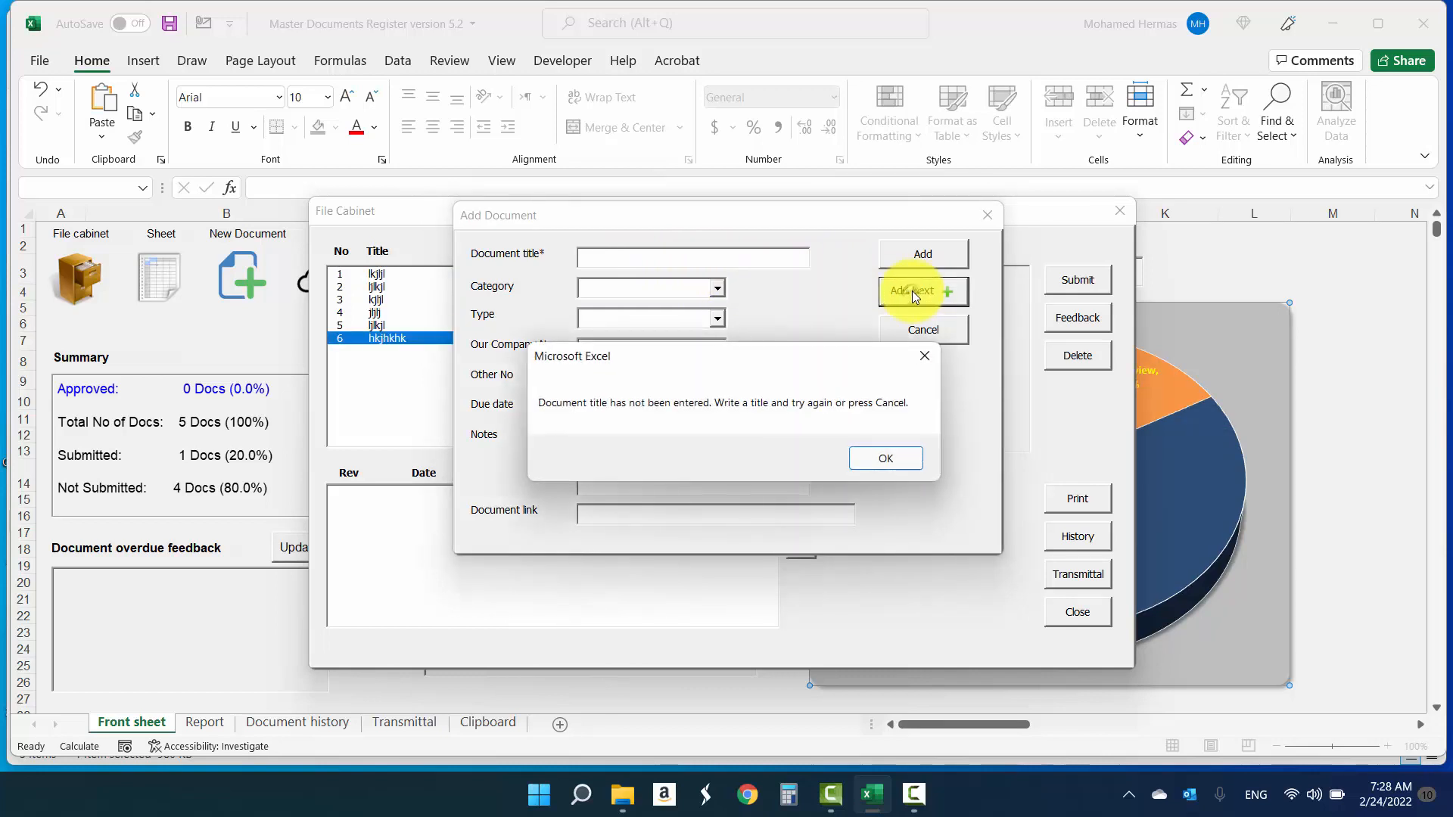
pyautogui.click(860, 456)
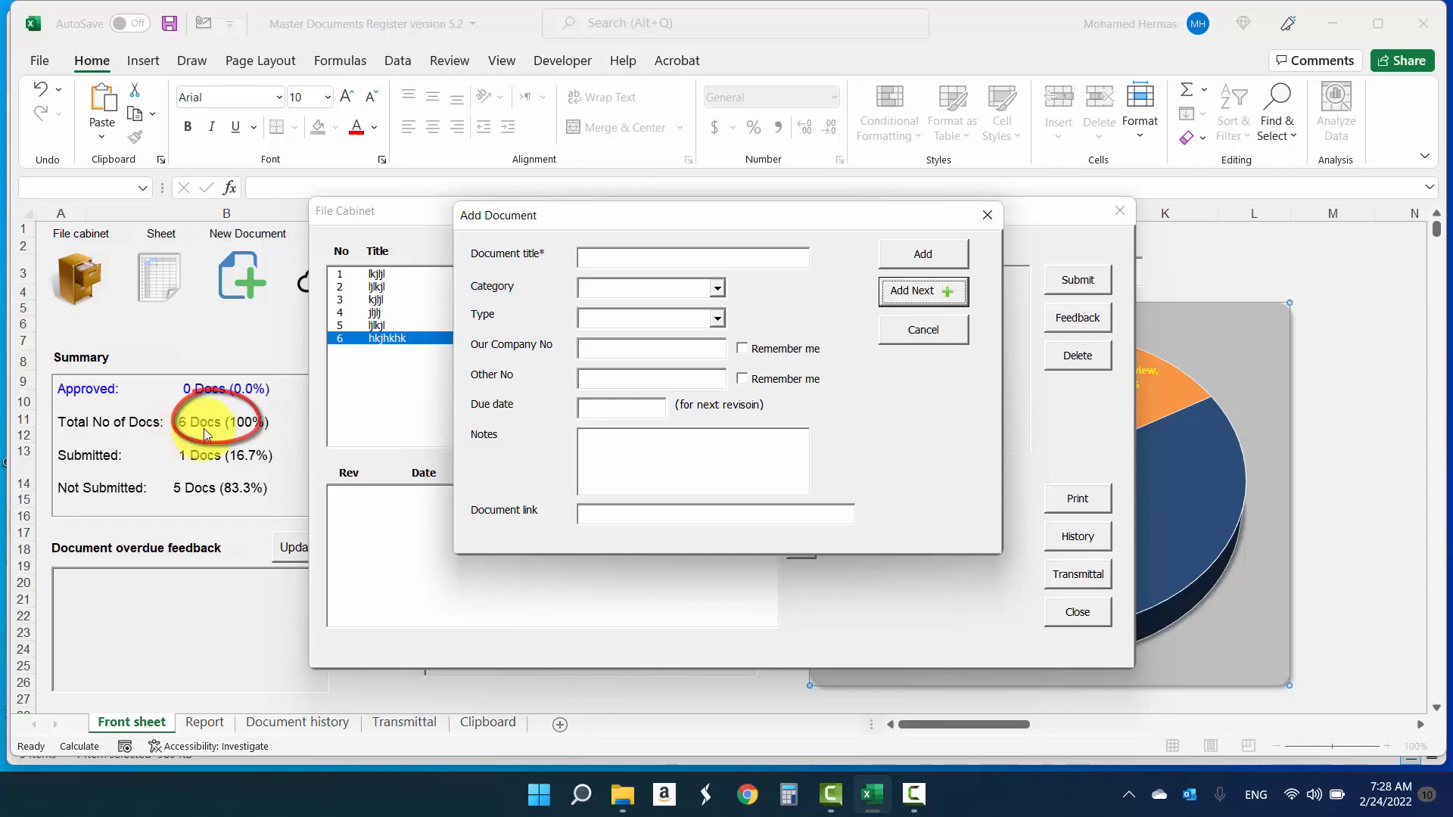
# - Add four more documents titled "kjhk", "hjk", "ghhj" and "jhgj", and close the File Cabinet
pyautogui.click(676, 261)
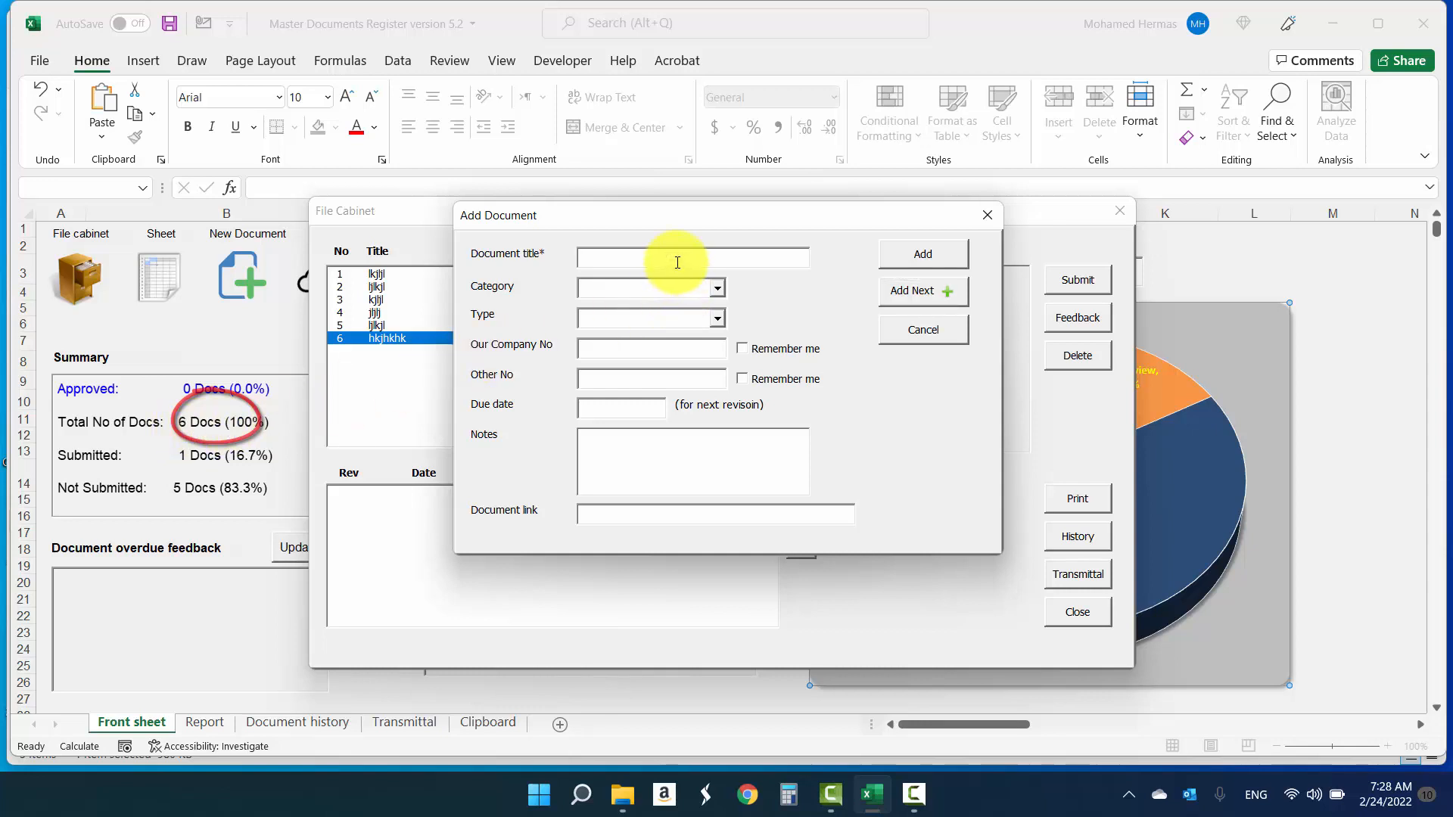
pyautogui.write('kjhk')
pyautogui.click(906, 293)
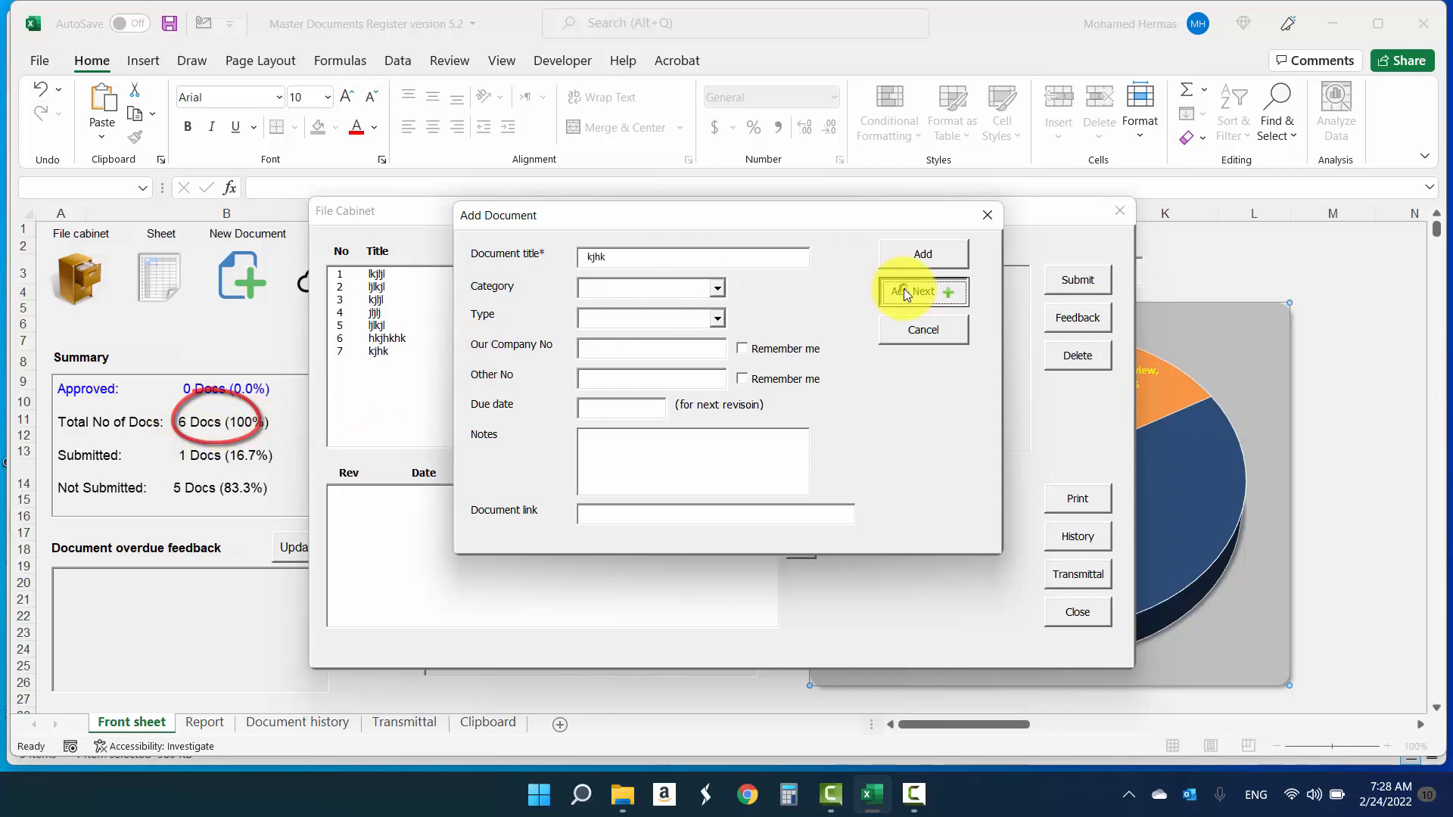
pyautogui.write('hjk')
pyautogui.click(906, 293)
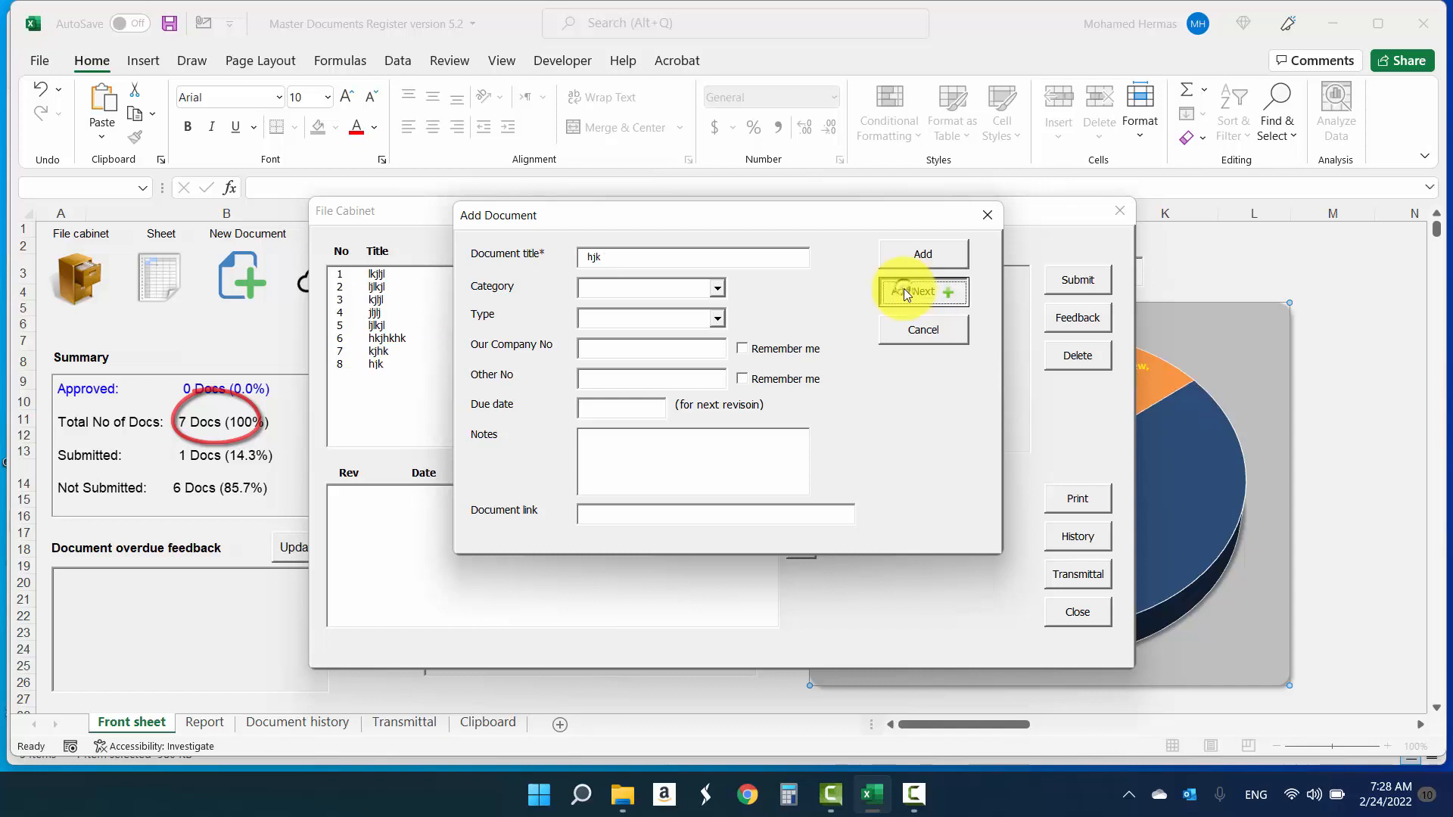
pyautogui.write('ghhj')
pyautogui.click(906, 294)
pyautogui.write('jhgj')
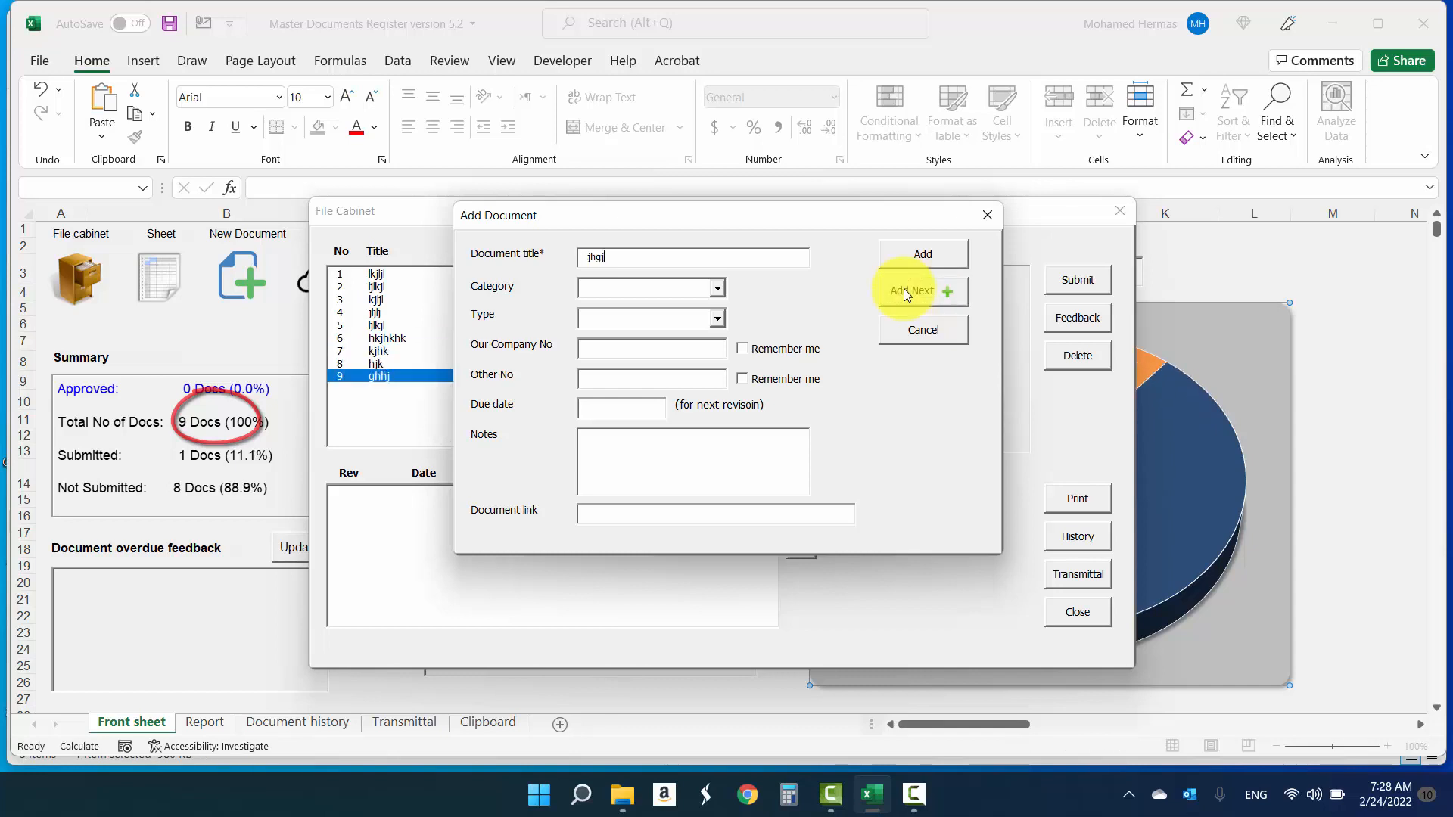
pyautogui.click(908, 295)
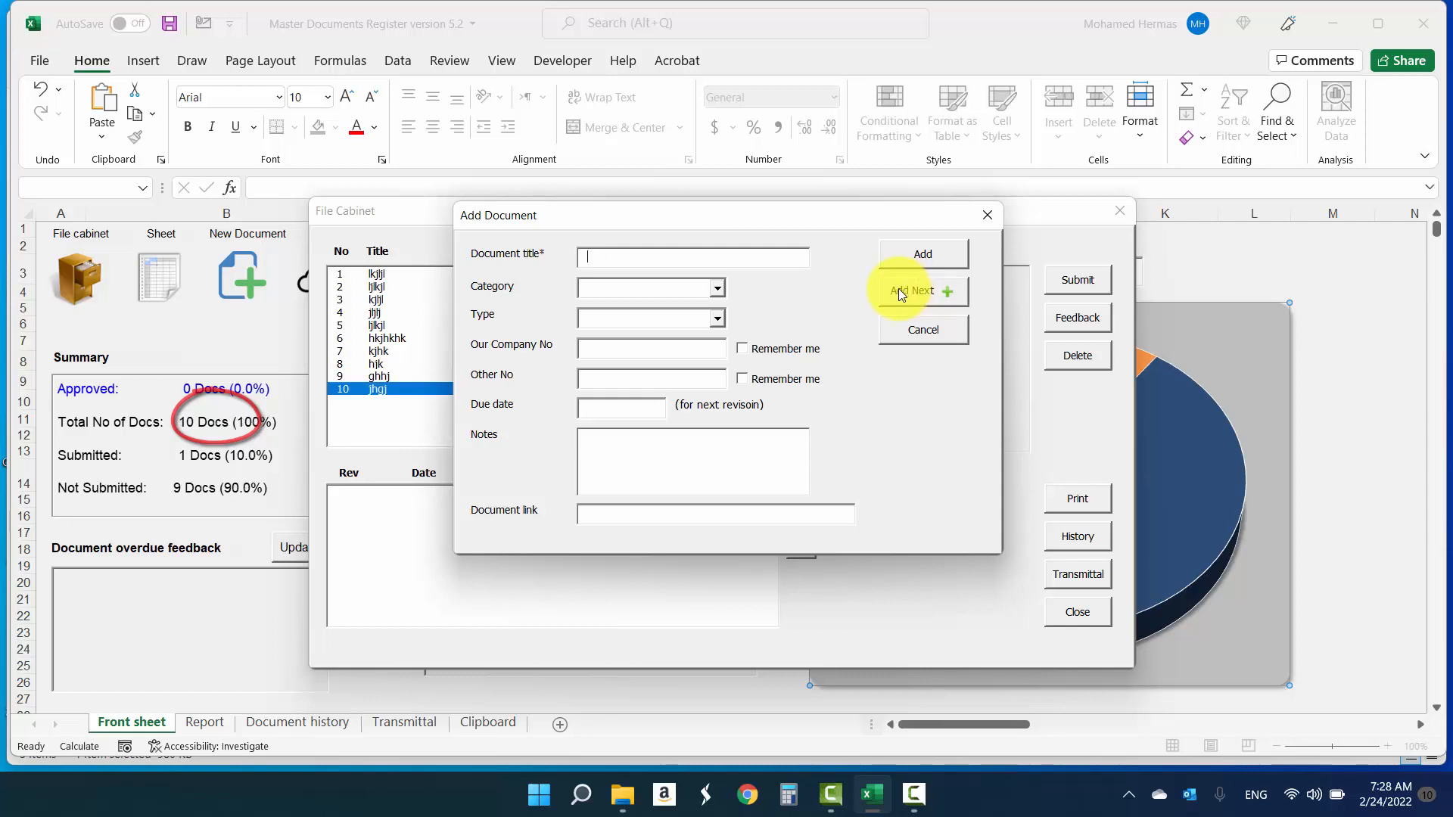
pyautogui.click(893, 335)
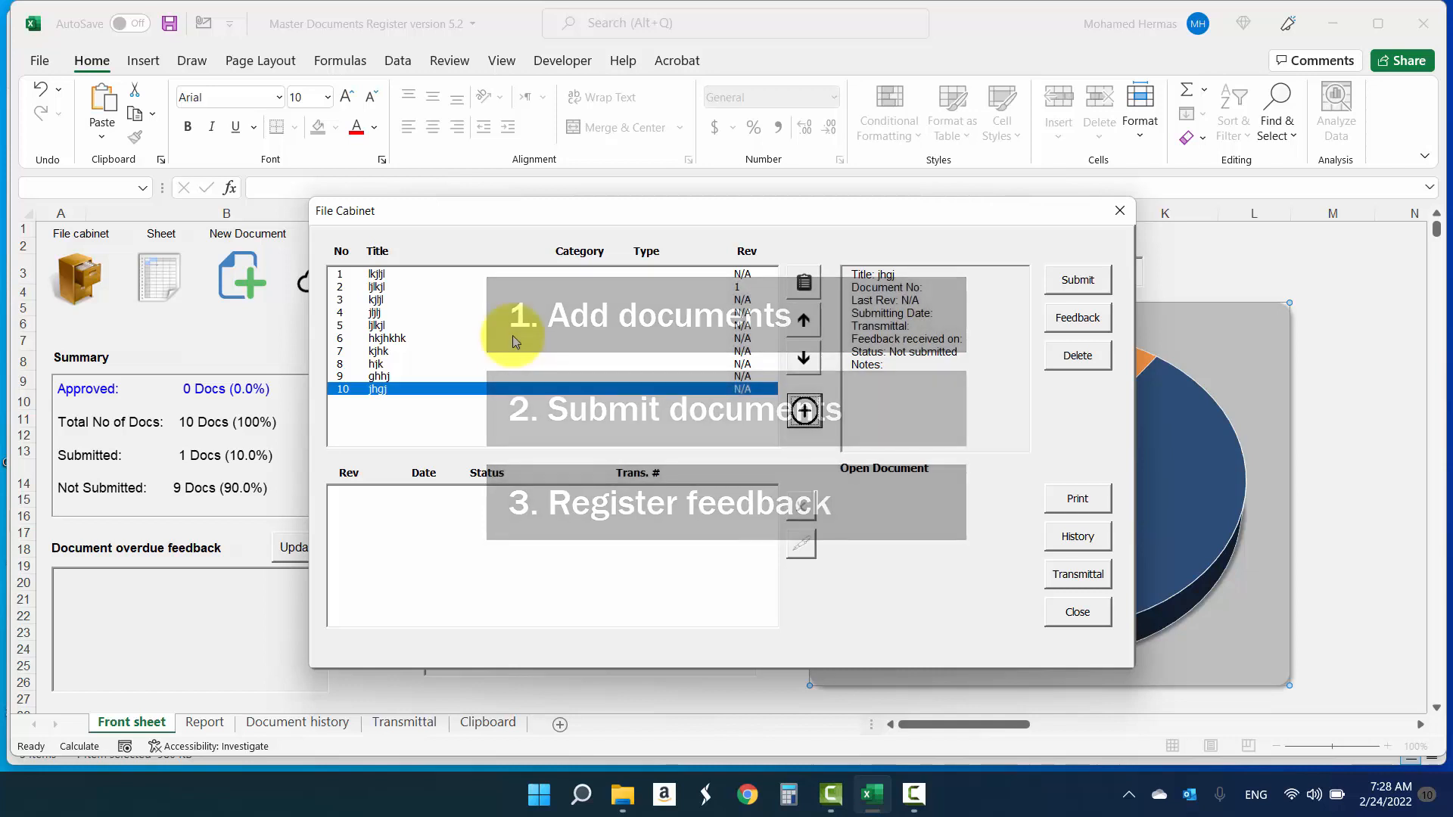
pyautogui.click(1082, 617)
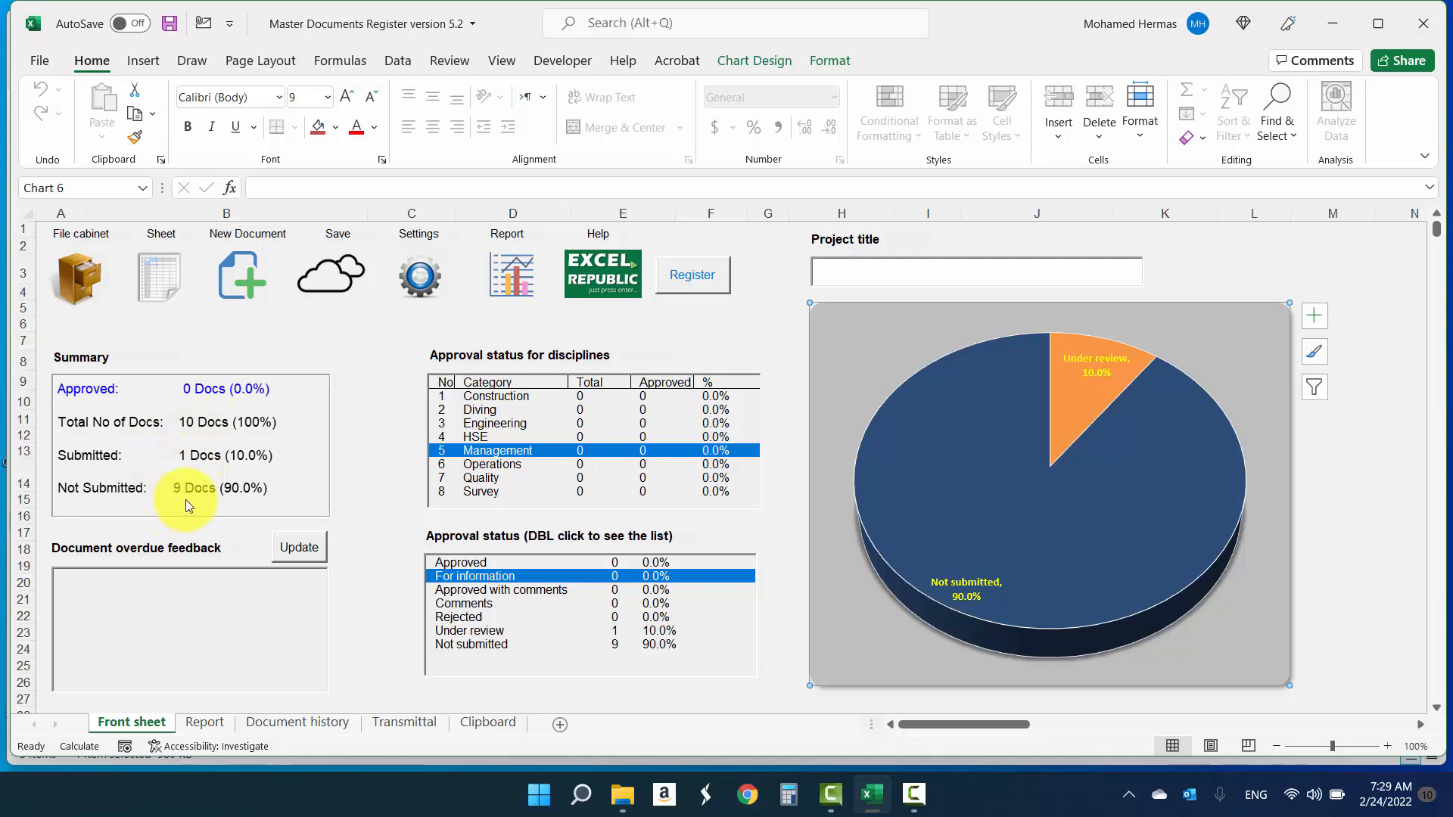
# - Submit the File Cabinet's first document as revision 1 dated 24/02/2022 with feedback due after 7 days, skipping the transmittal
pyautogui.click(73, 284)
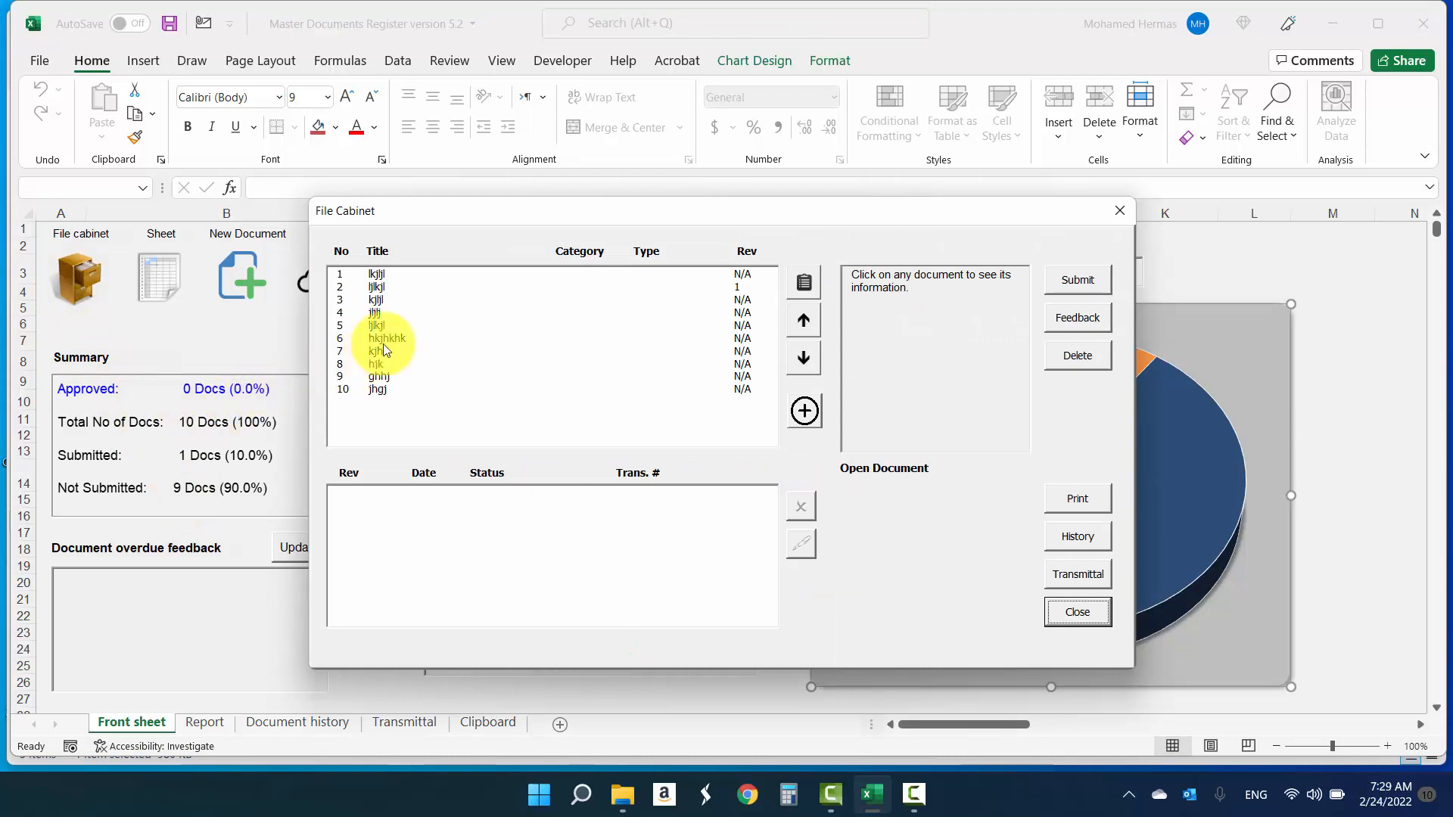
pyautogui.click(424, 275)
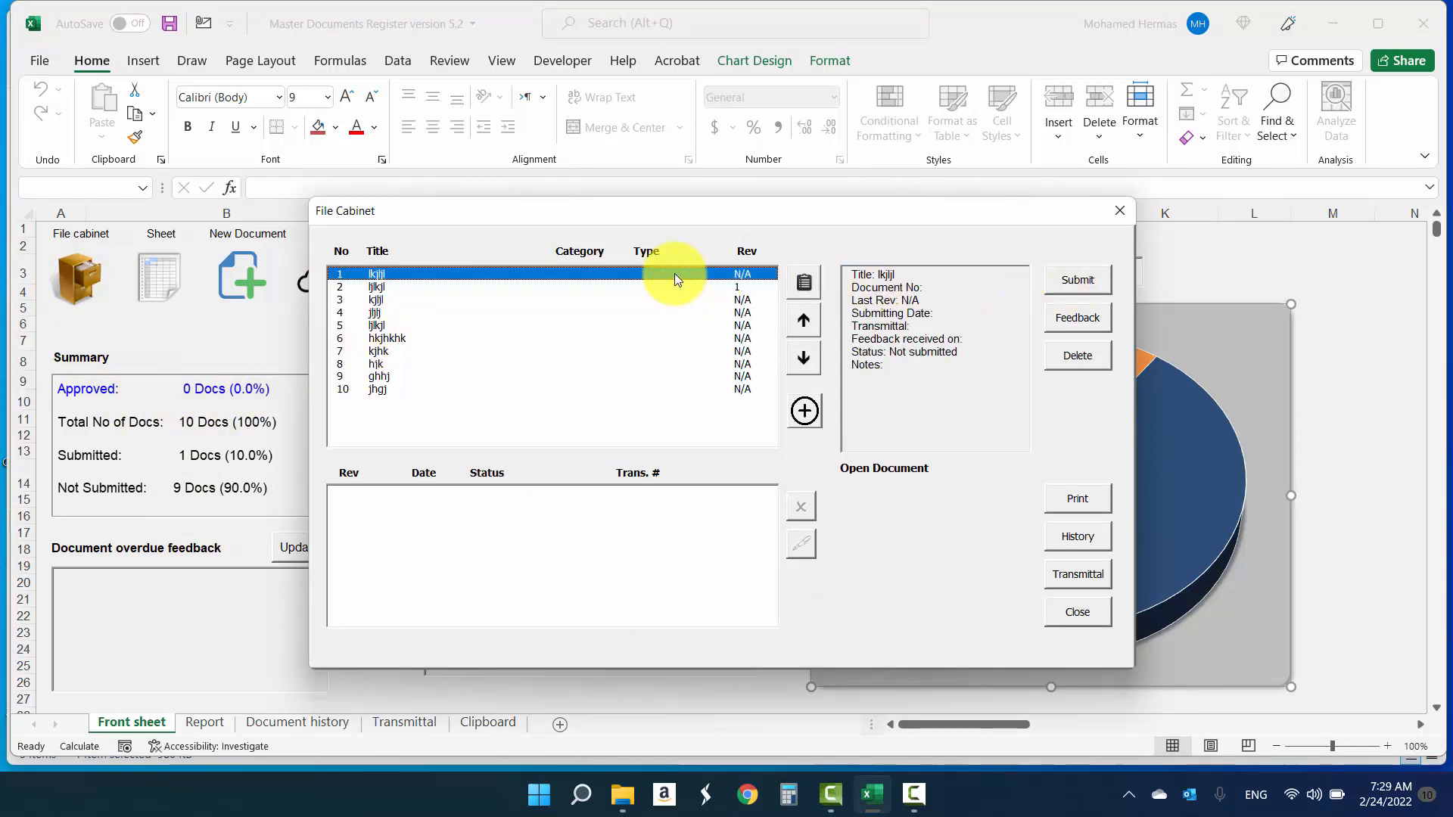
pyautogui.click(1075, 280)
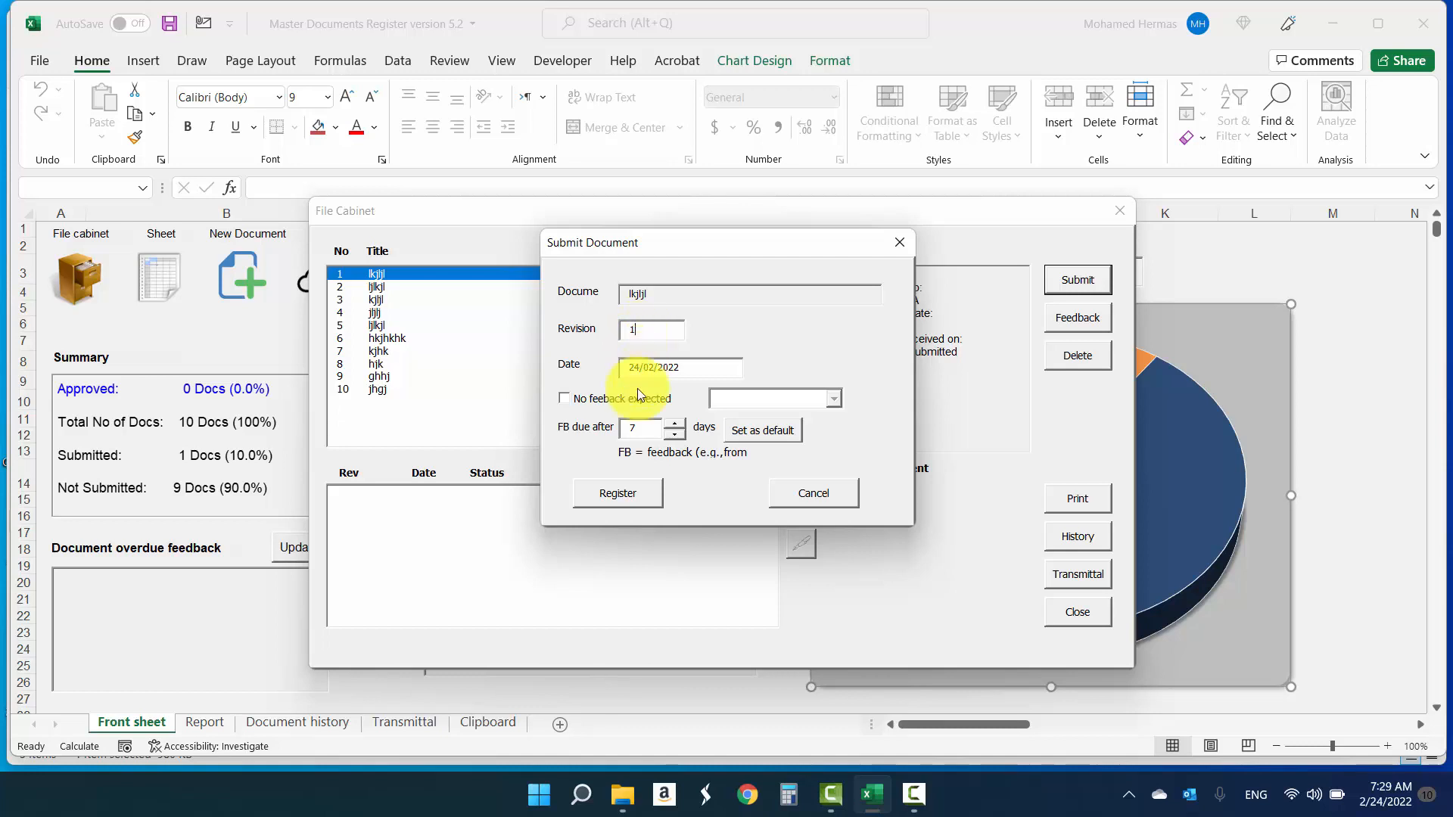
pyautogui.click(602, 493)
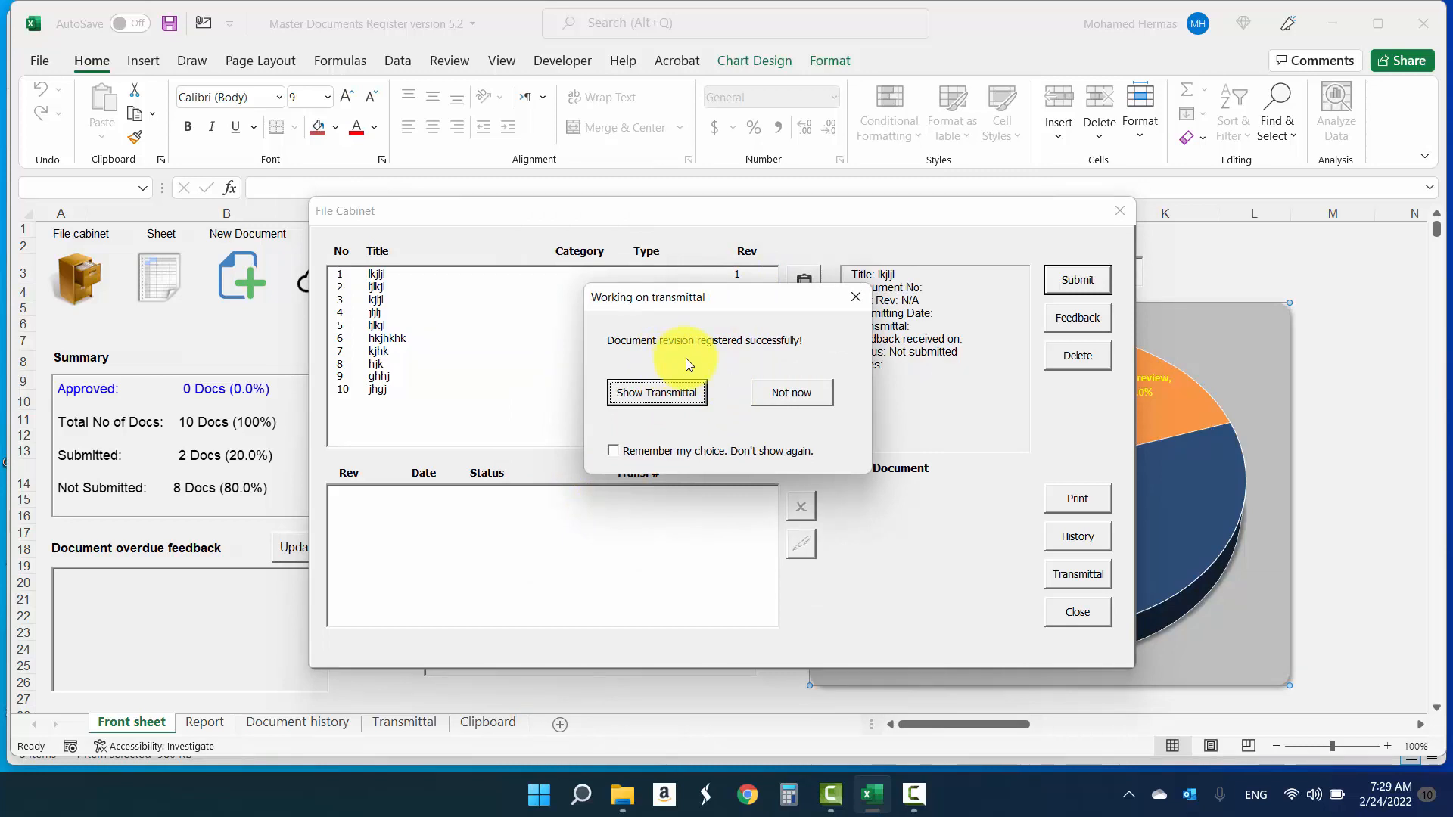
pyautogui.click(779, 393)
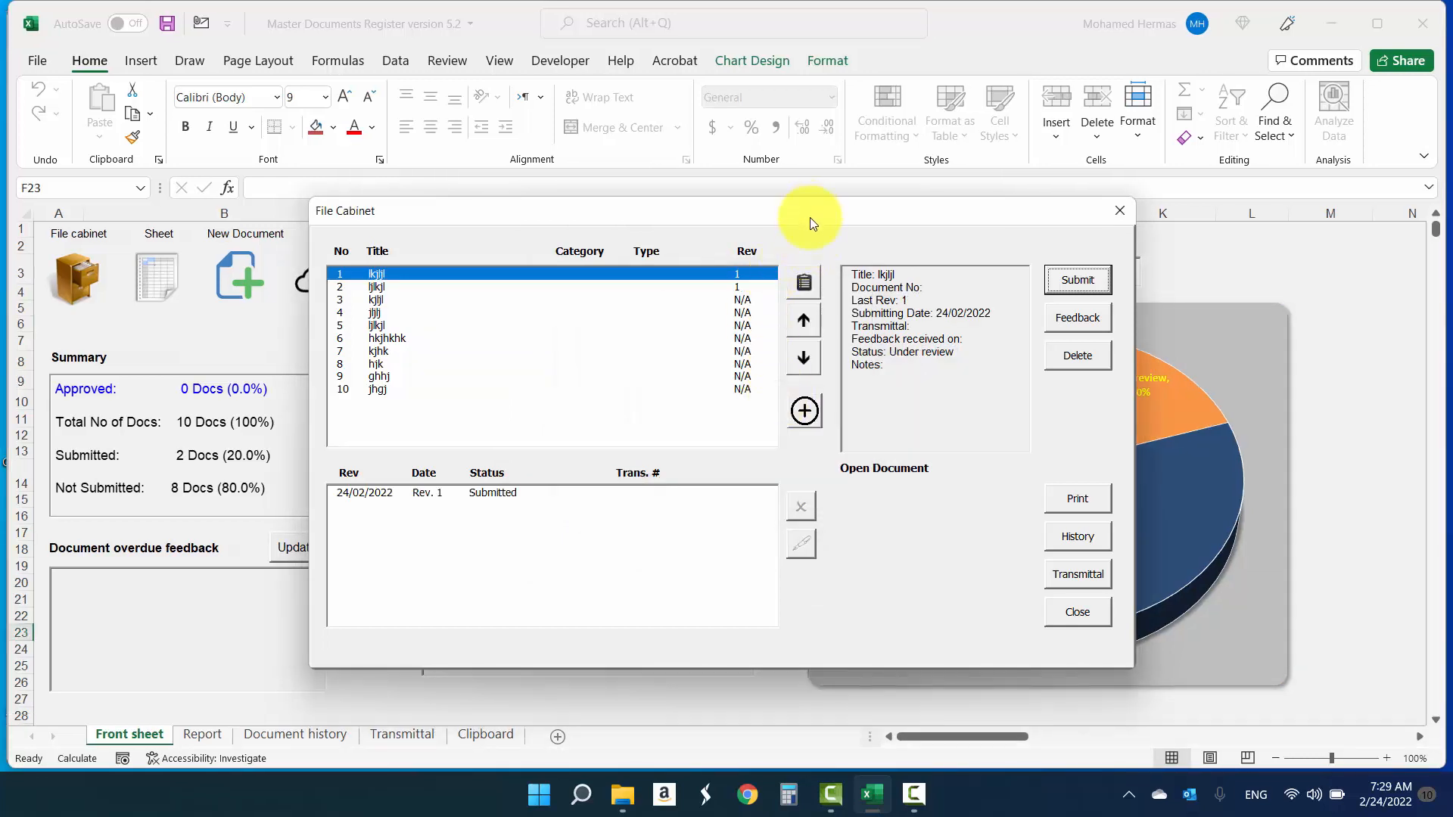
pyautogui.moveTo(811, 220); pyautogui.dragTo(753, 240)
pyautogui.click(1037, 634)
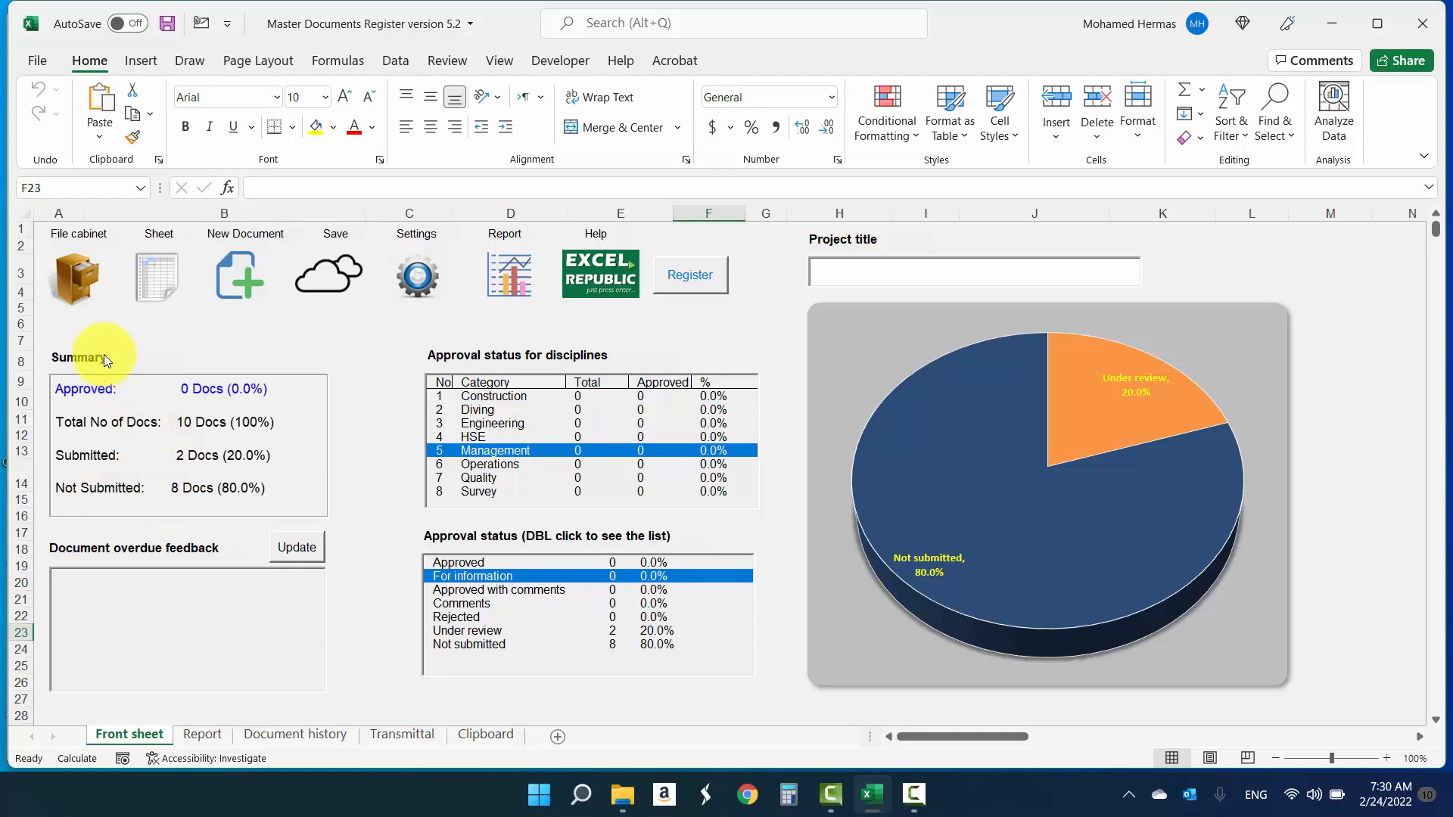
# - Register "Comments" feedback dated 24/02/2022 for revision 1 of the File Cabinet's second document, due 03-03-2022
pyautogui.click(76, 277)
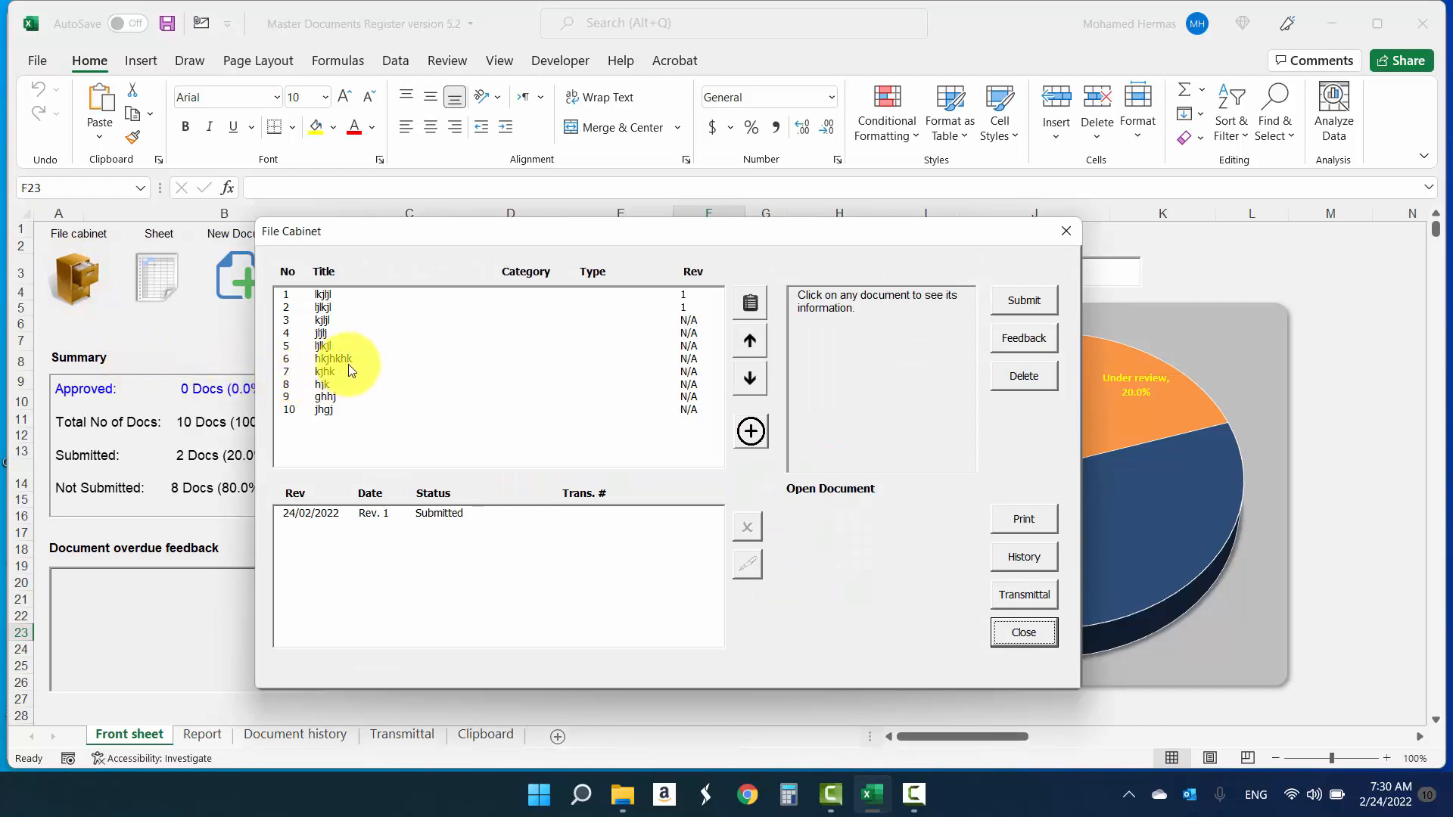
pyautogui.click(589, 306)
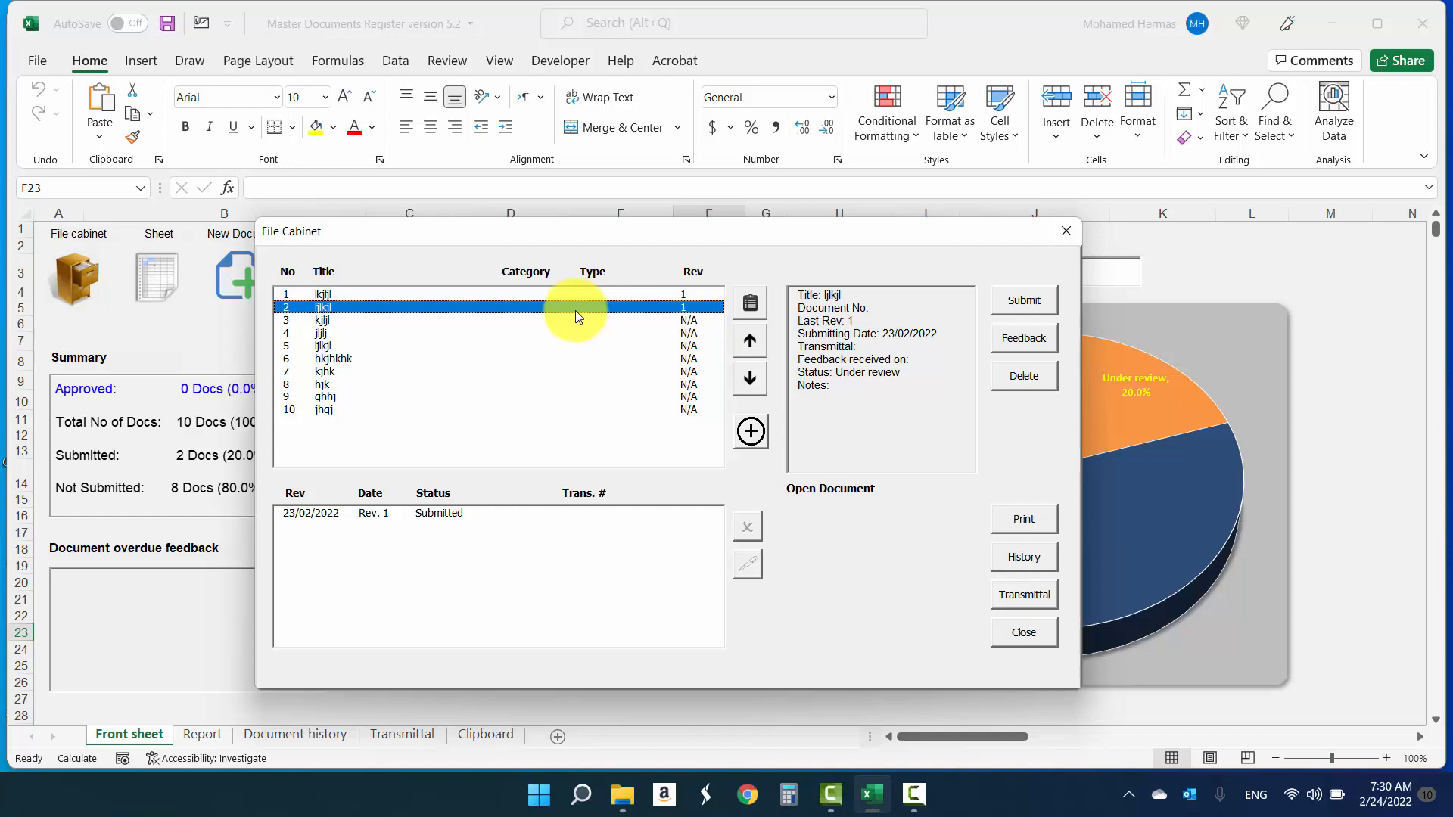
pyautogui.click(1022, 338)
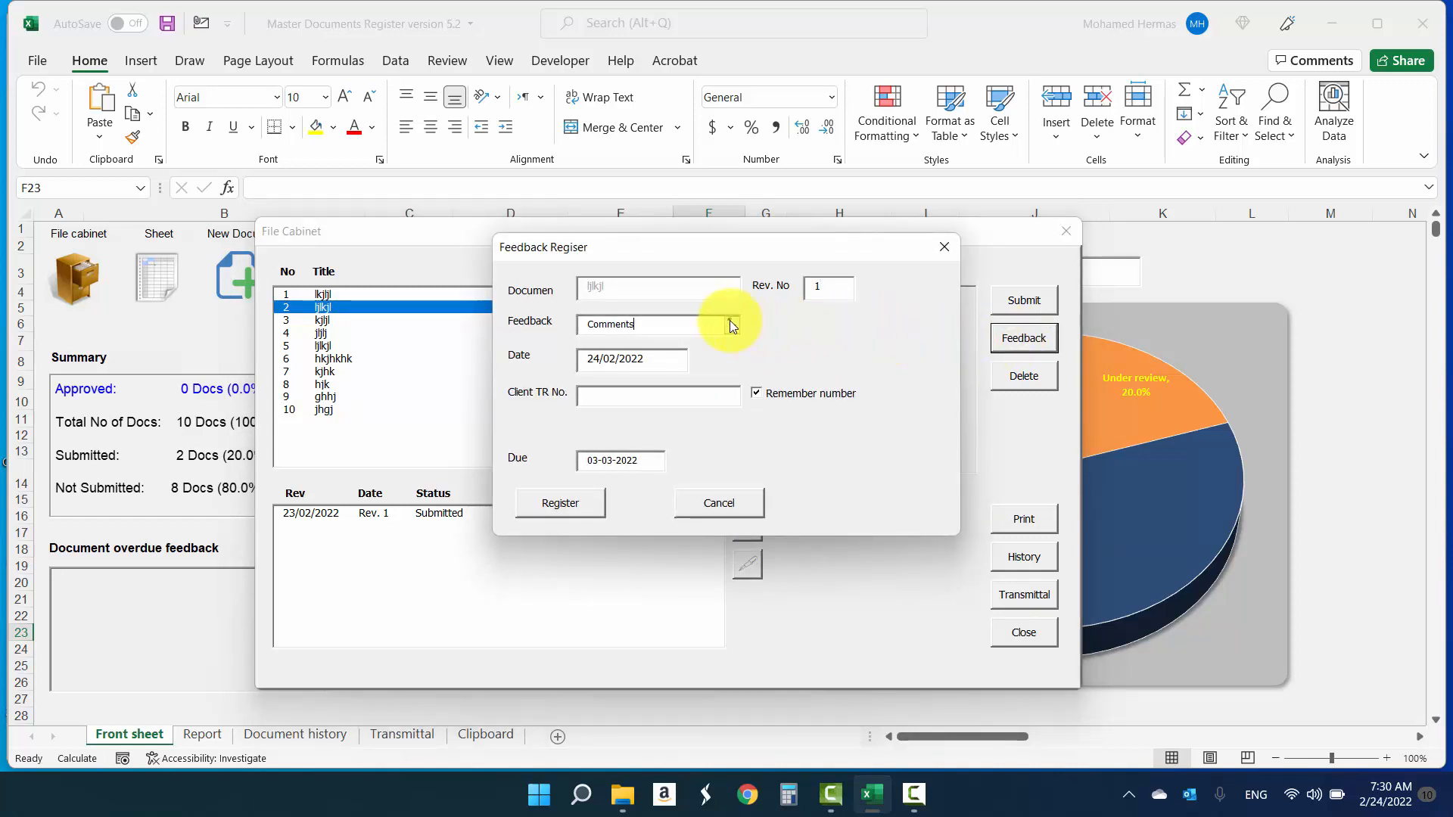
pyautogui.click(731, 324)
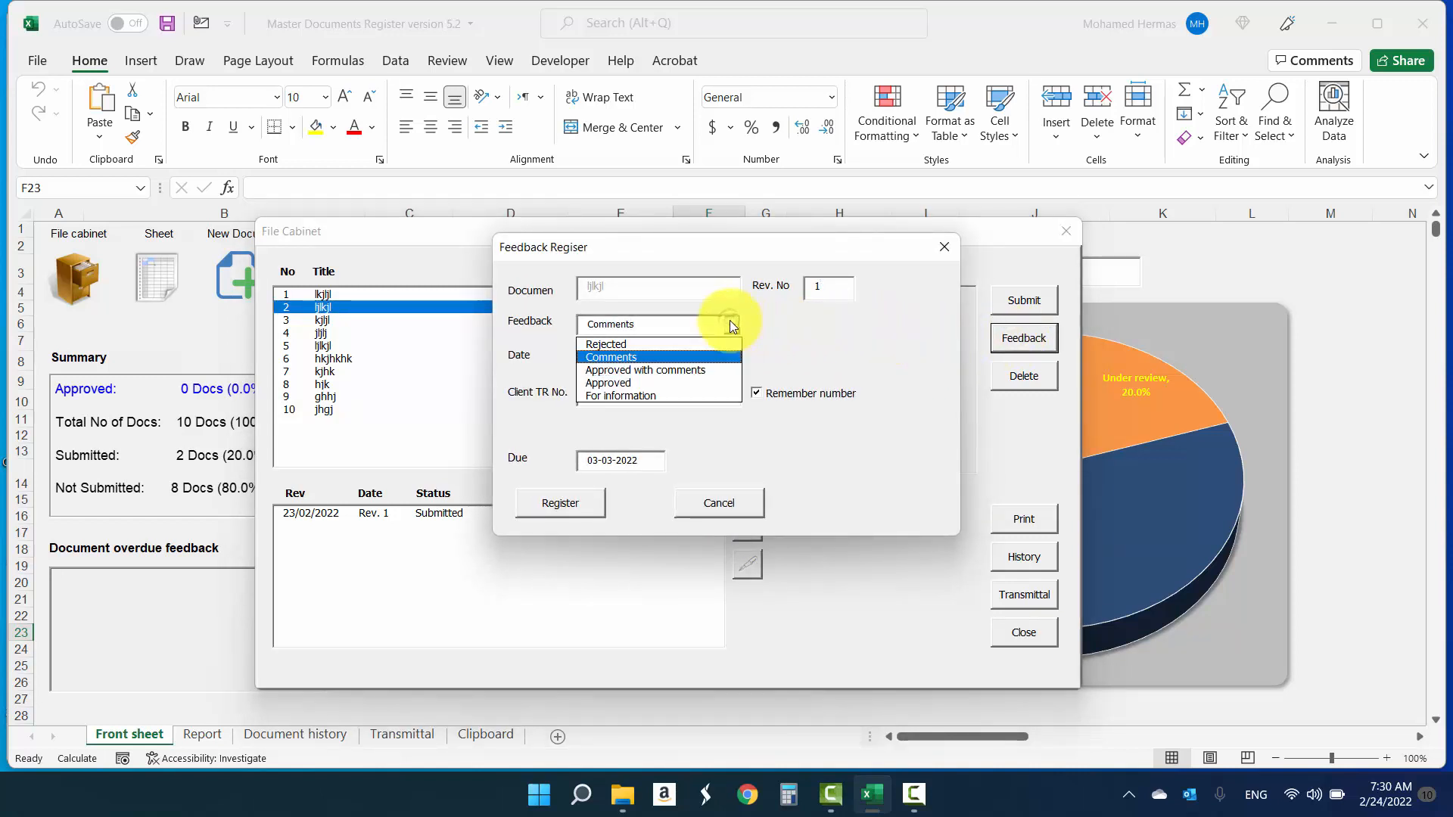
pyautogui.click(657, 356)
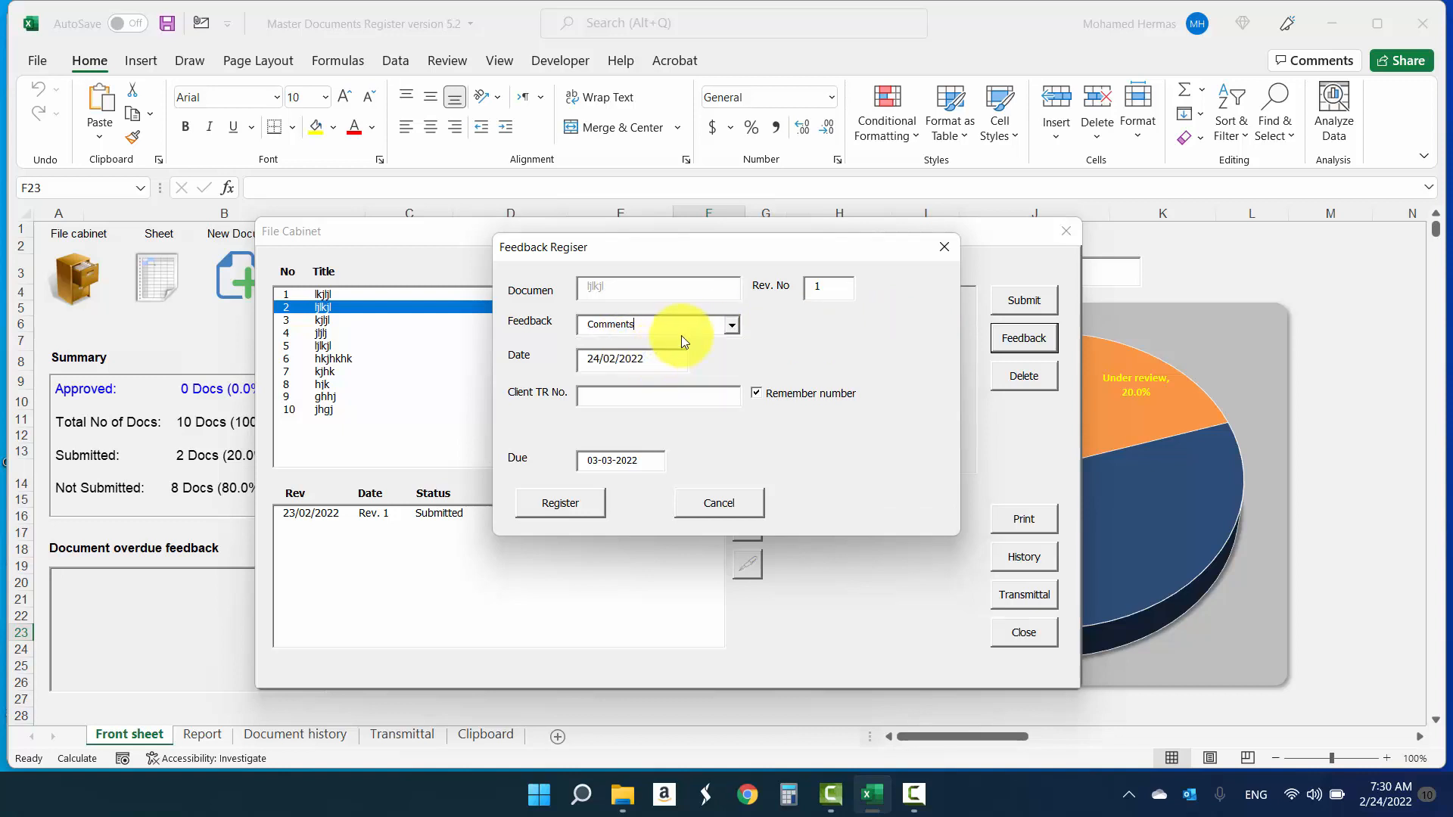
pyautogui.click(562, 506)
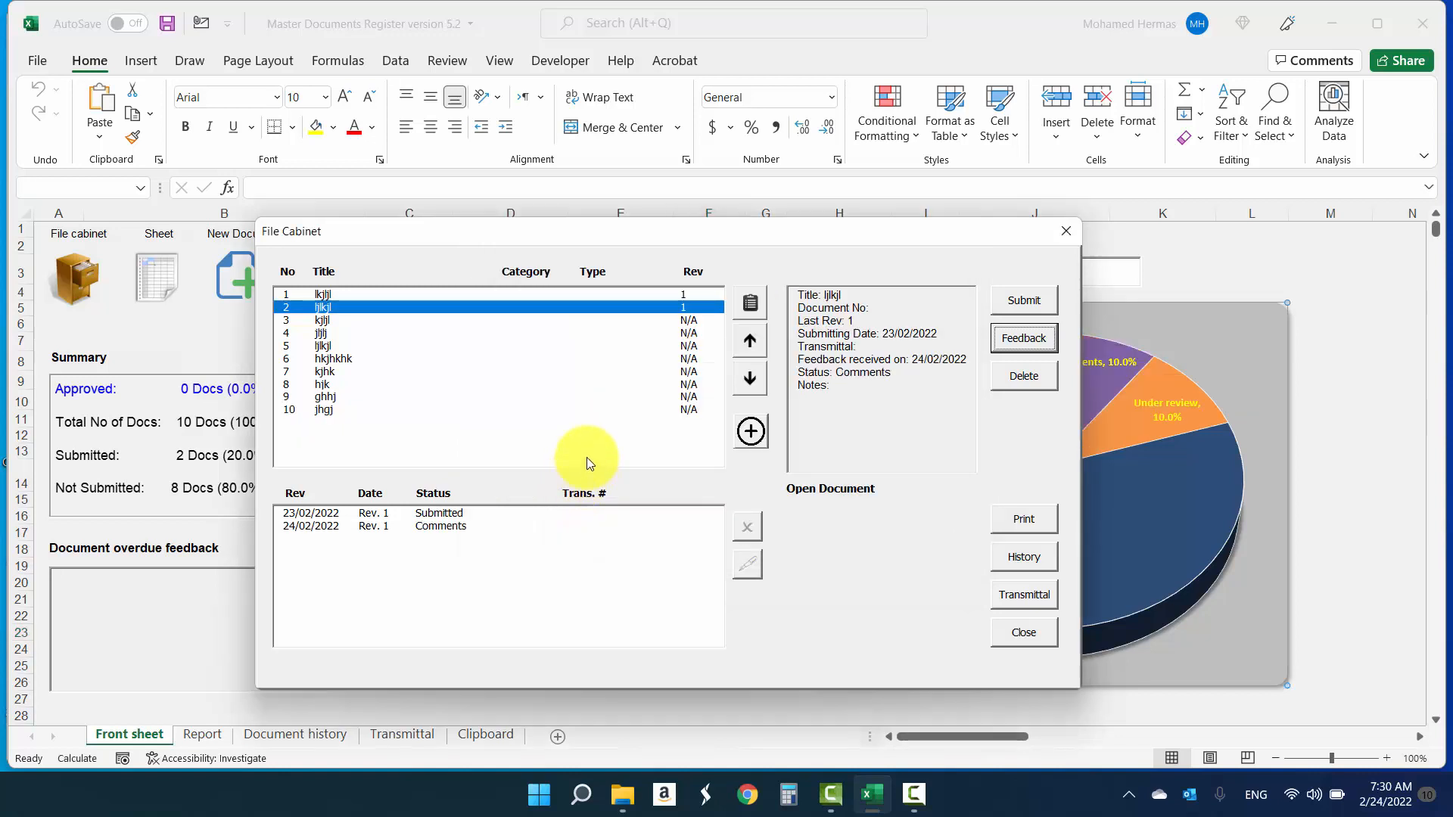
pyautogui.moveTo(753, 243); pyautogui.dragTo(554, 240)
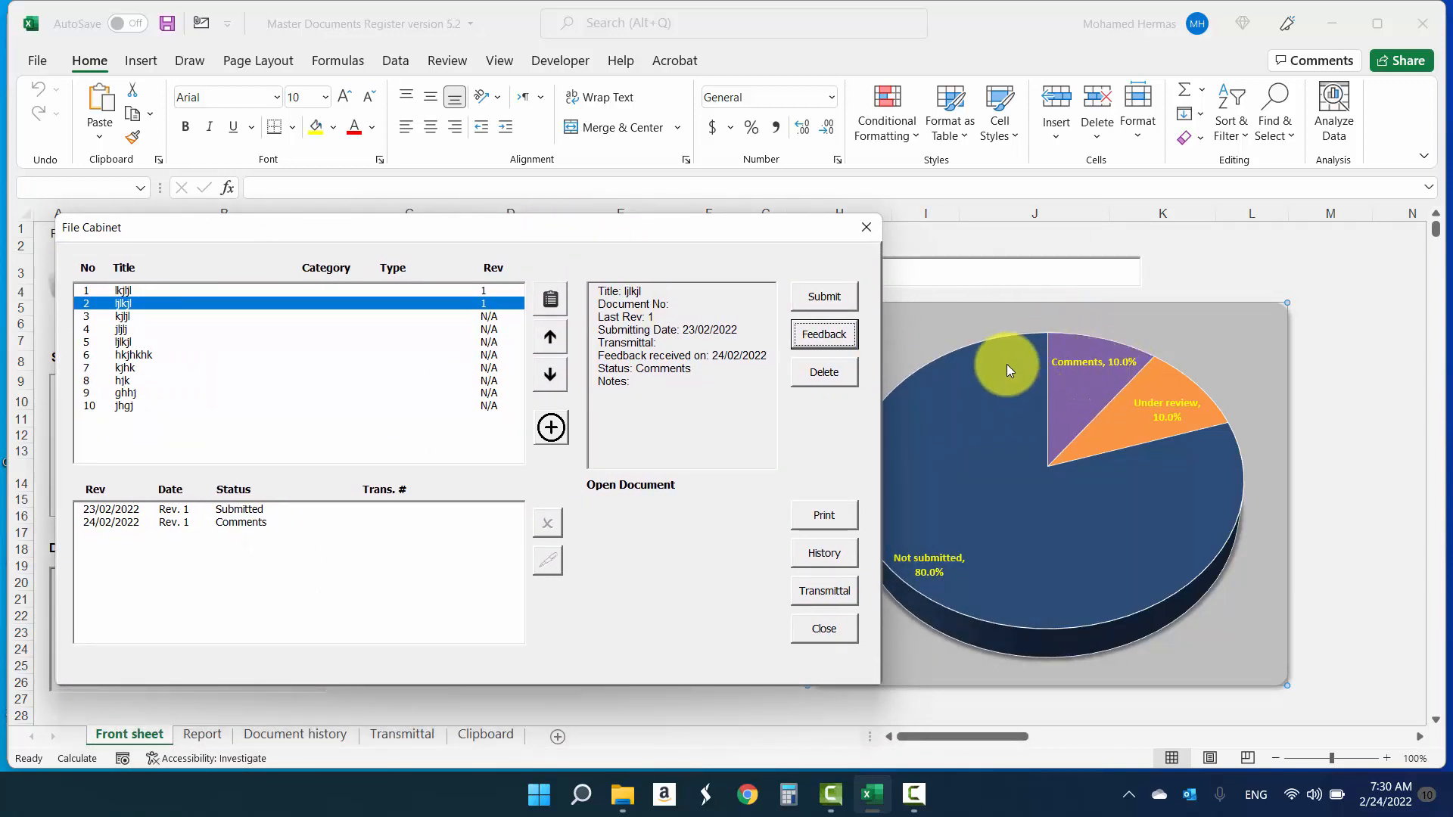
pyautogui.click(833, 631)
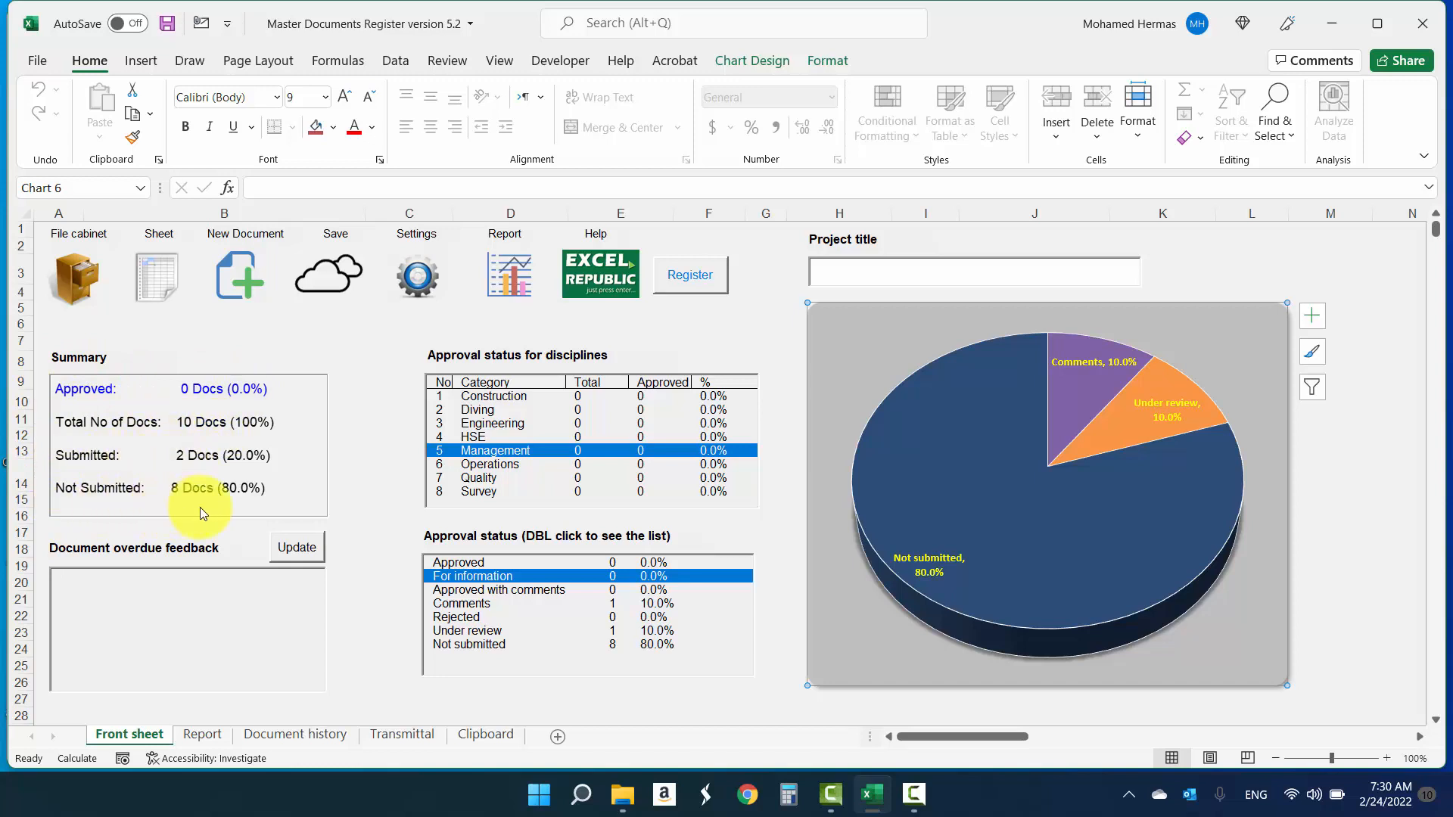
# - Check the status shares in the pie chart, then view the list of documents under review and close it
pyautogui.moveTo(1070, 391)
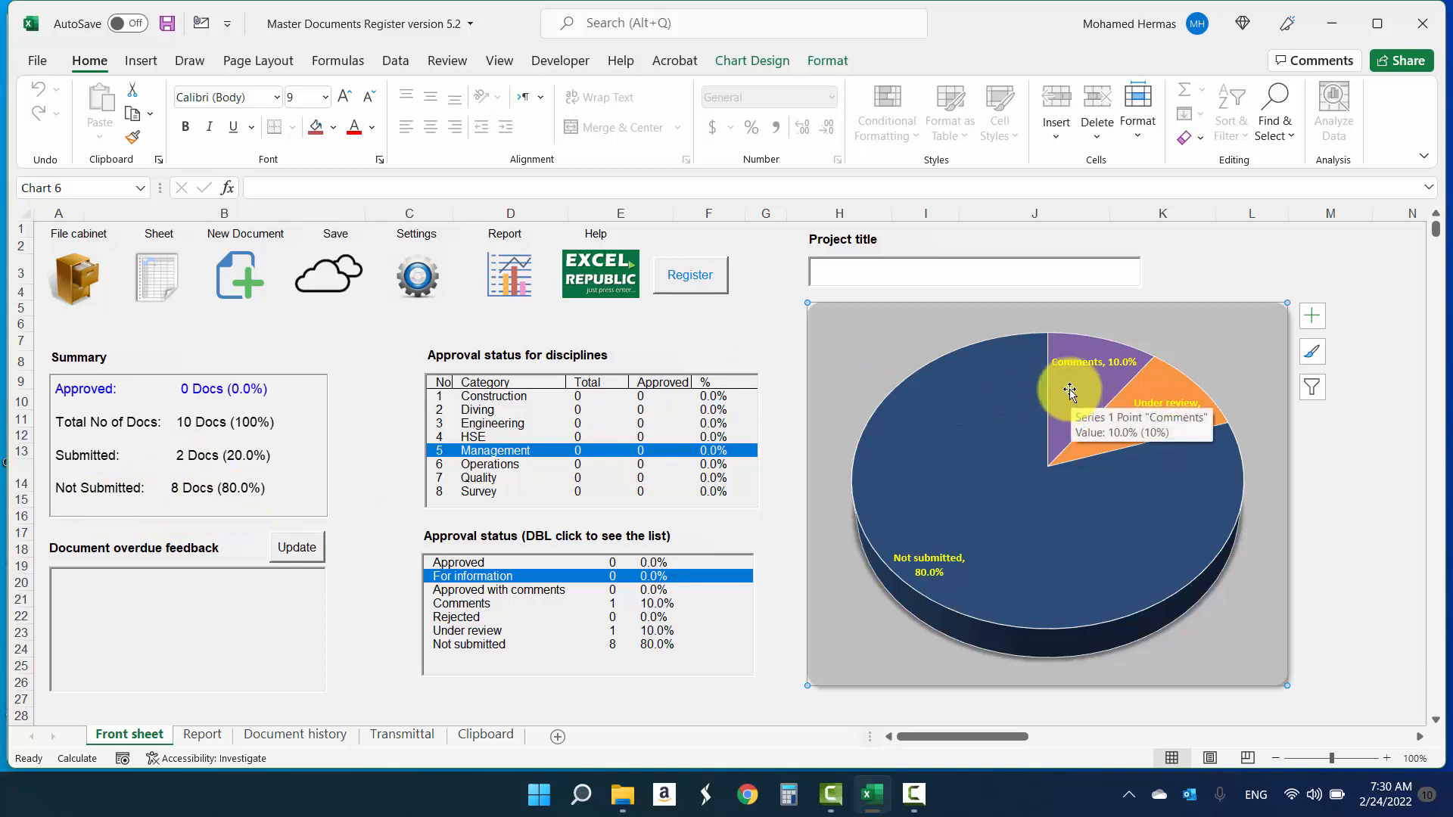
pyautogui.moveTo(924, 520)
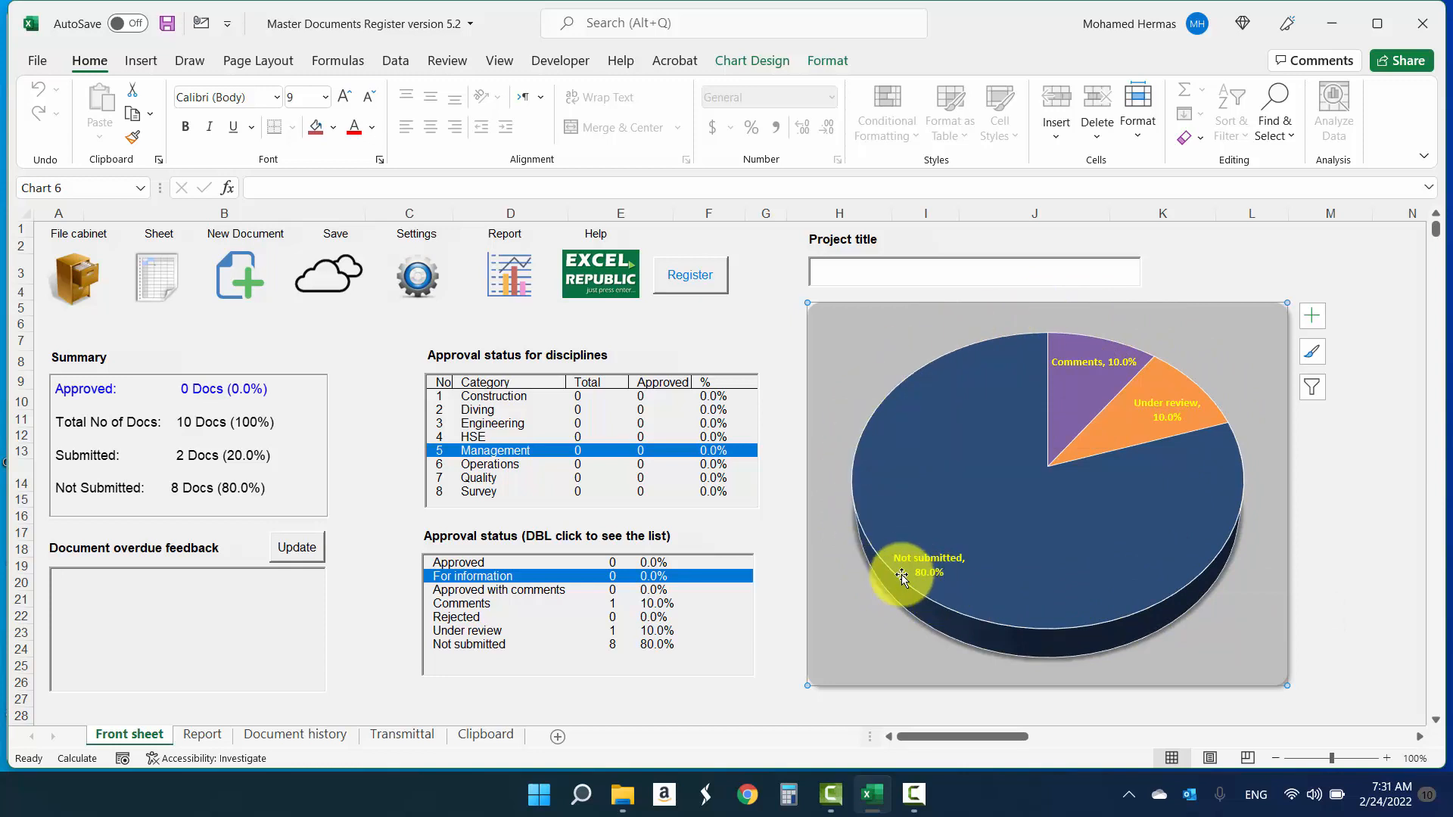
pyautogui.moveTo(924, 579)
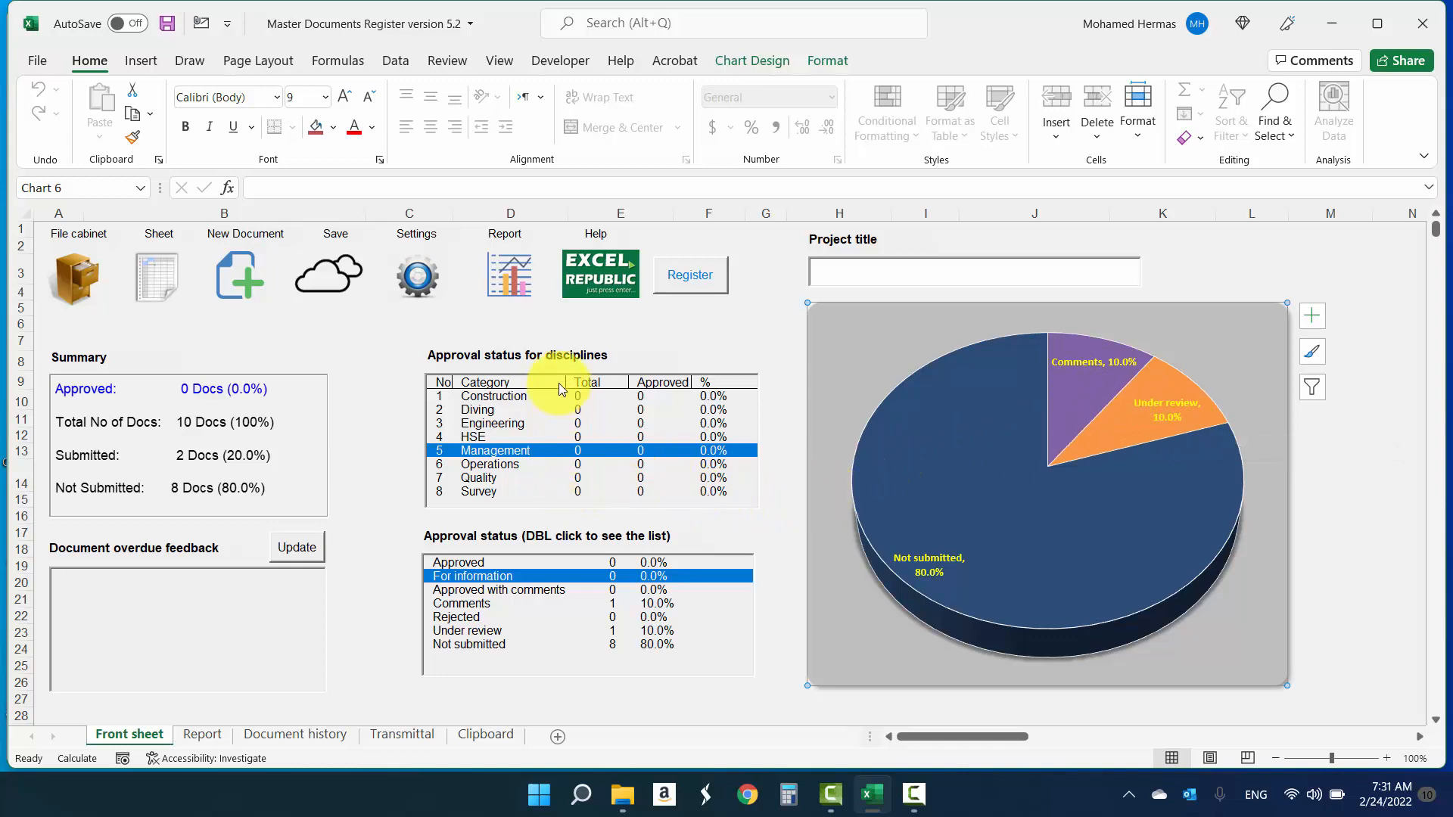
pyautogui.click(561, 630)
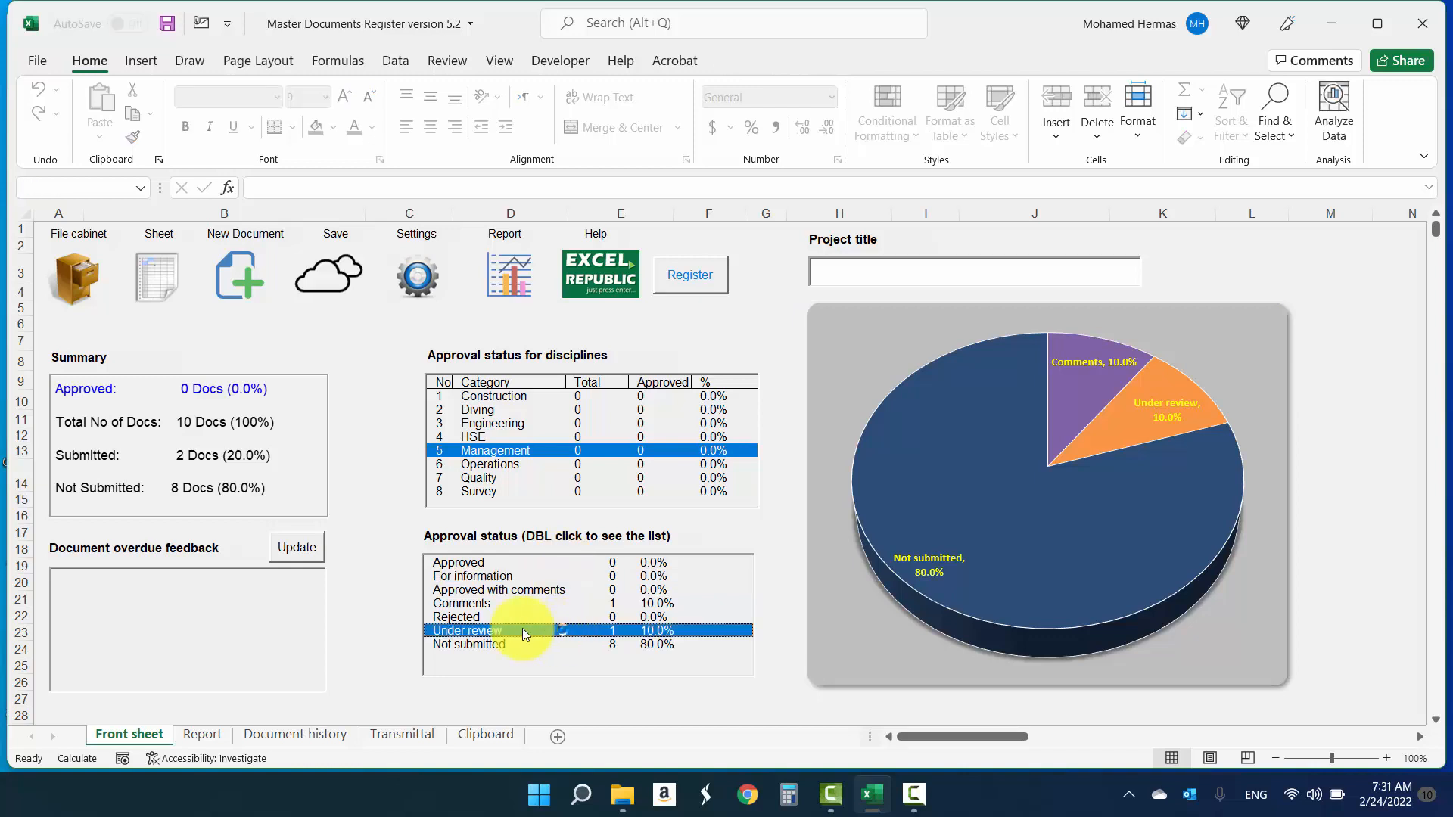
pyautogui.doubleClick(461, 630)
pyautogui.click(584, 348)
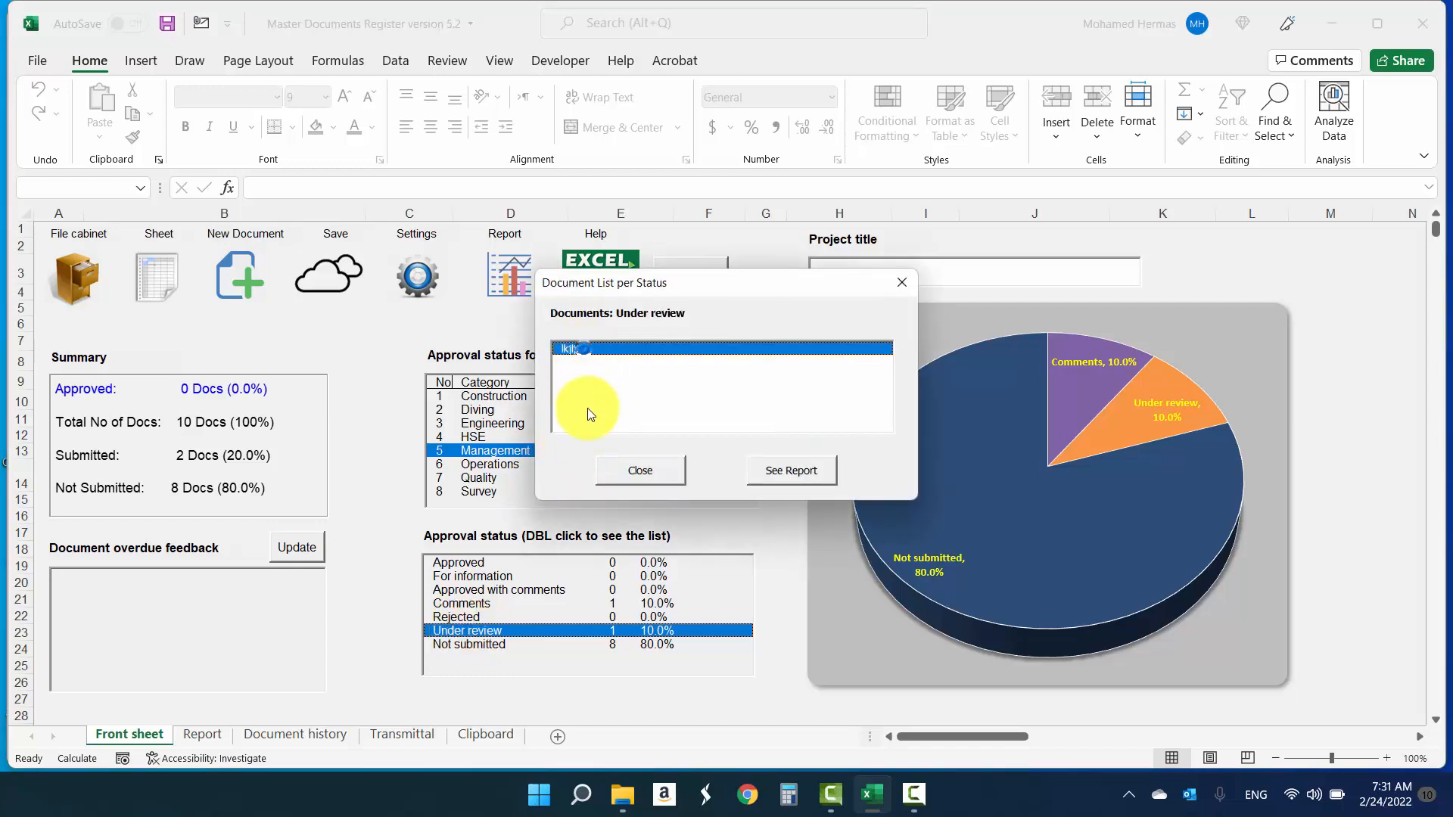
pyautogui.click(640, 471)
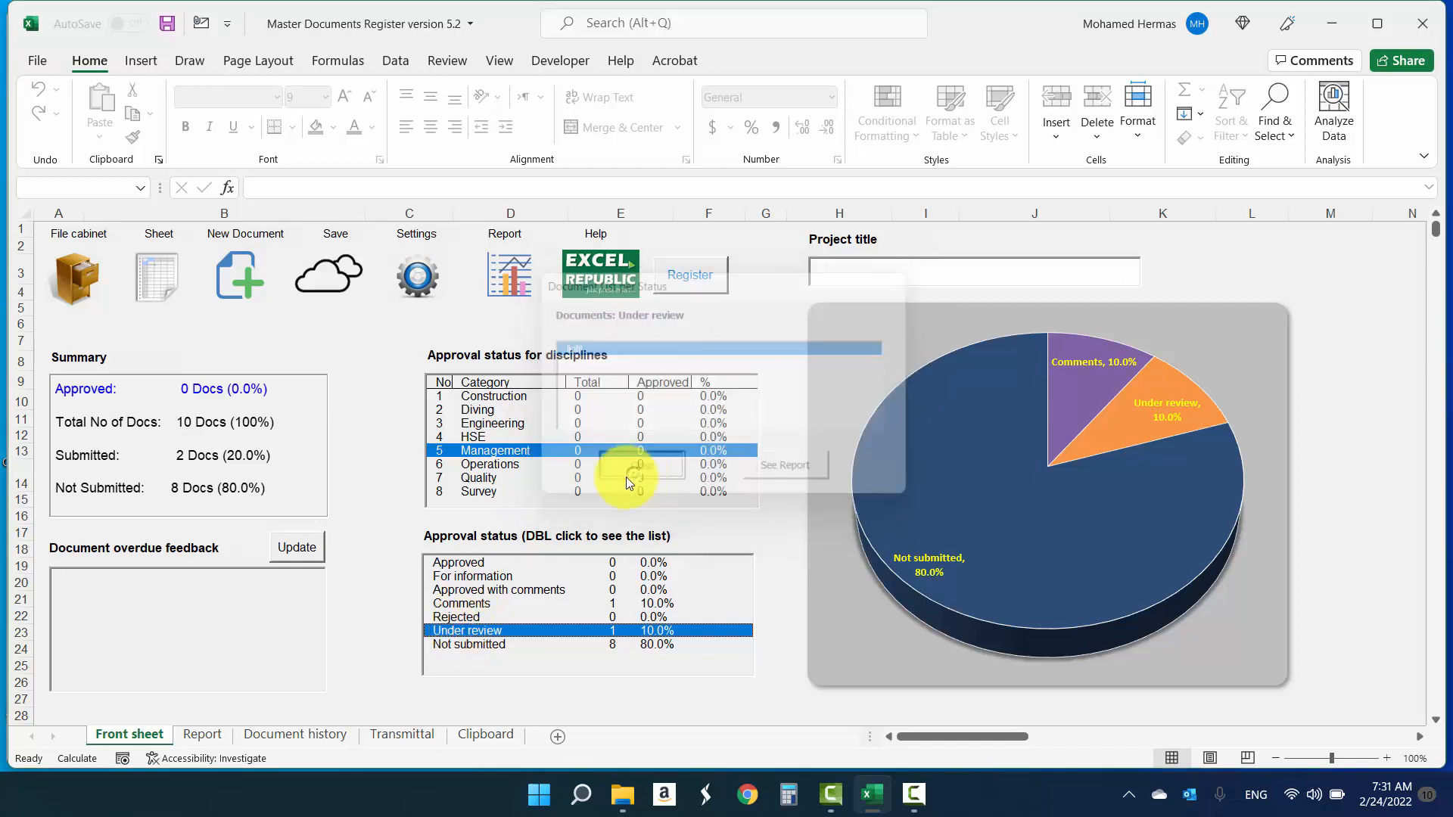
# - View the Engineering discipline's document status breakdown and close it
pyautogui.click(494, 424)
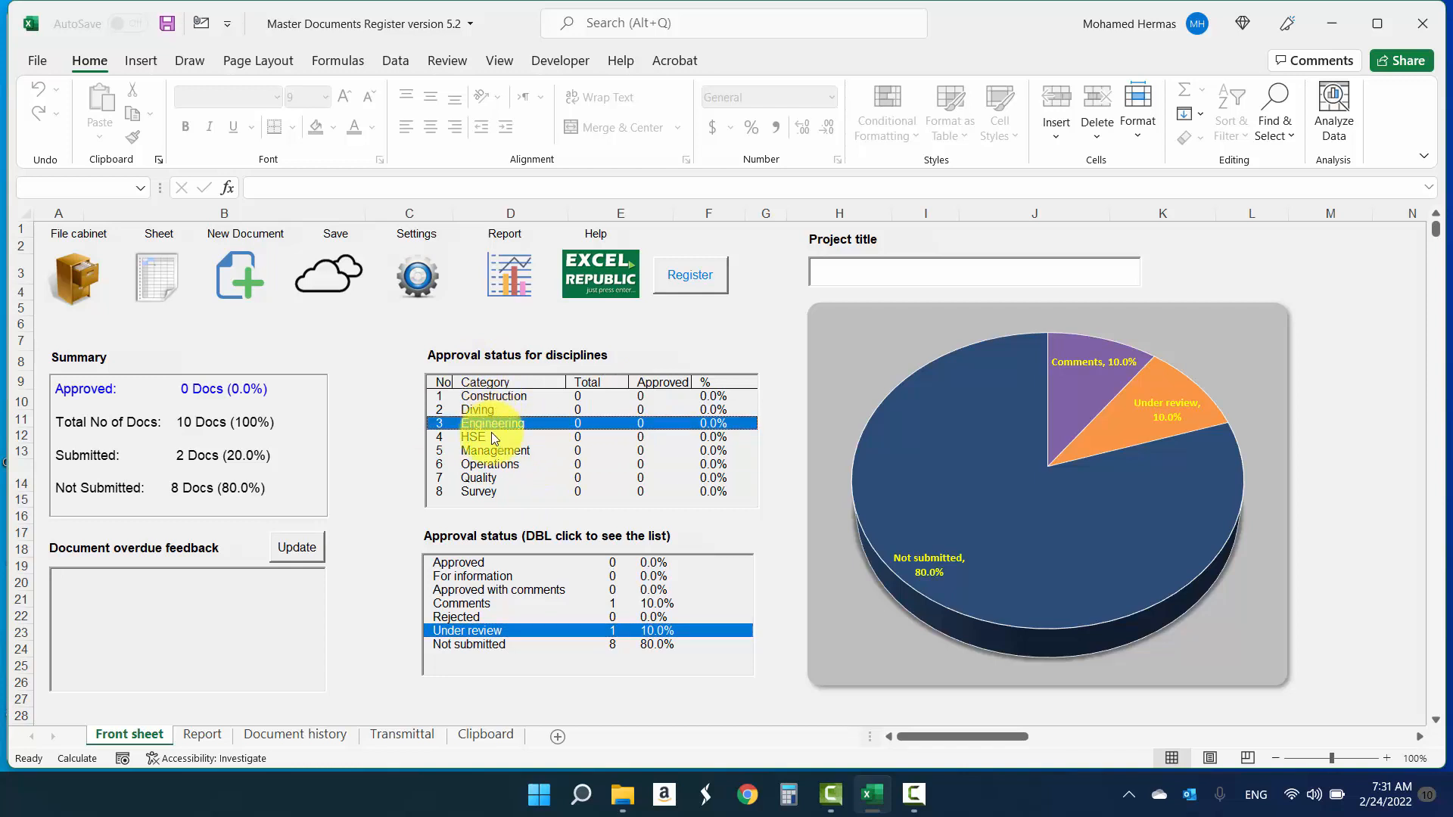
pyautogui.doubleClick(492, 423)
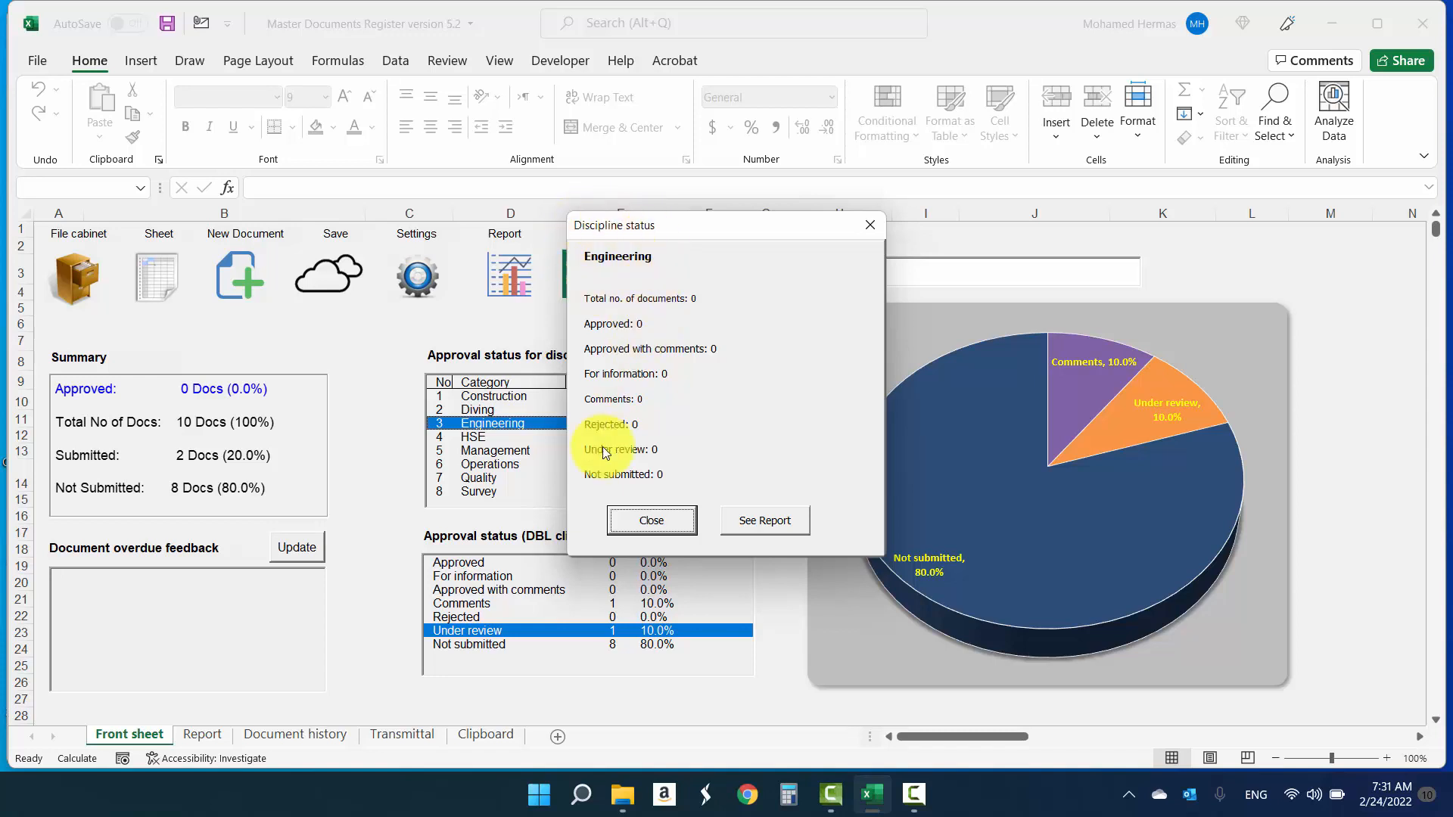
pyautogui.click(629, 524)
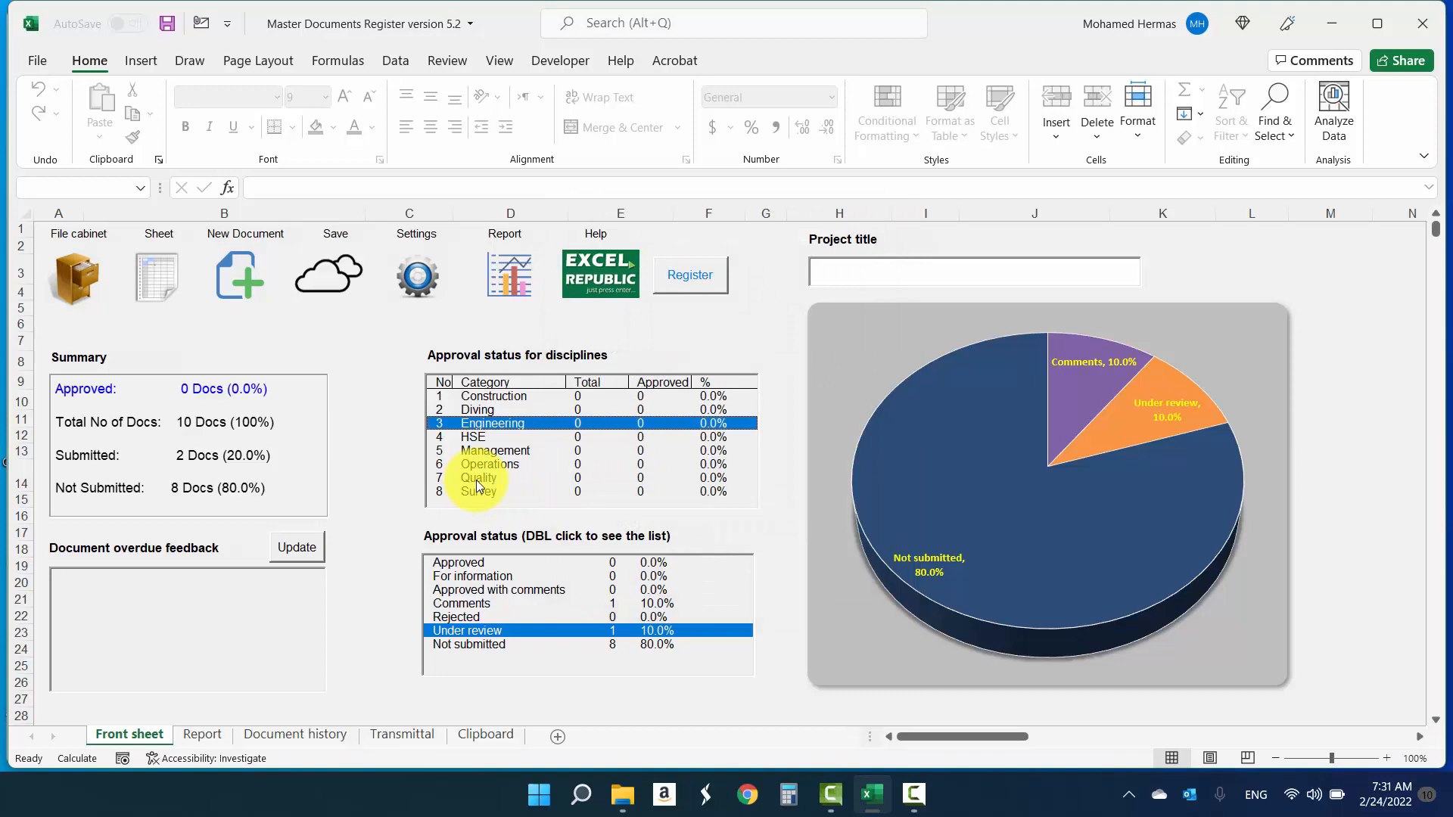
# - Examine the settings, including the category list and the rename form for the HSE category, and leave without saving
pyautogui.click(414, 276)
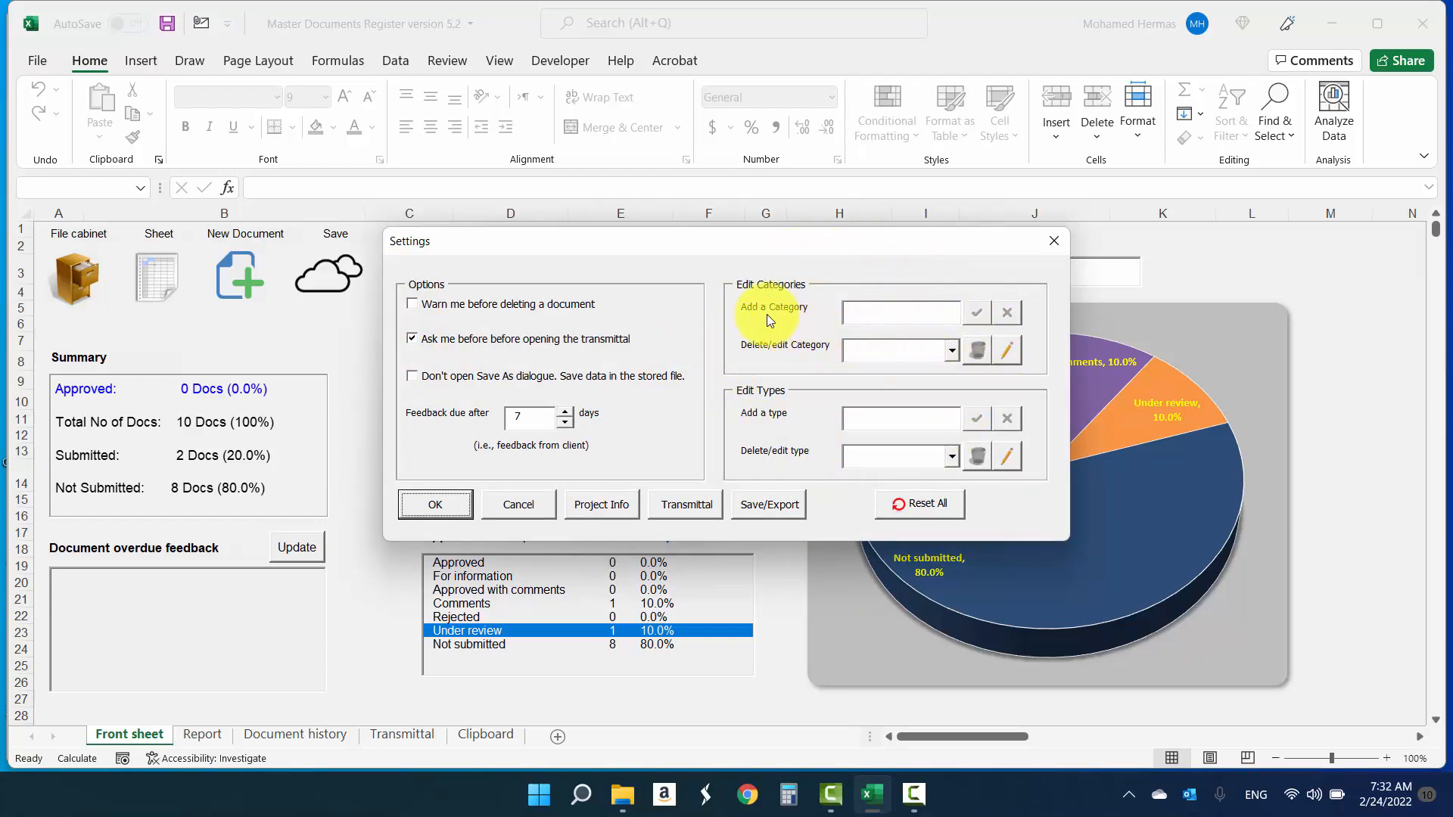
pyautogui.click(951, 348)
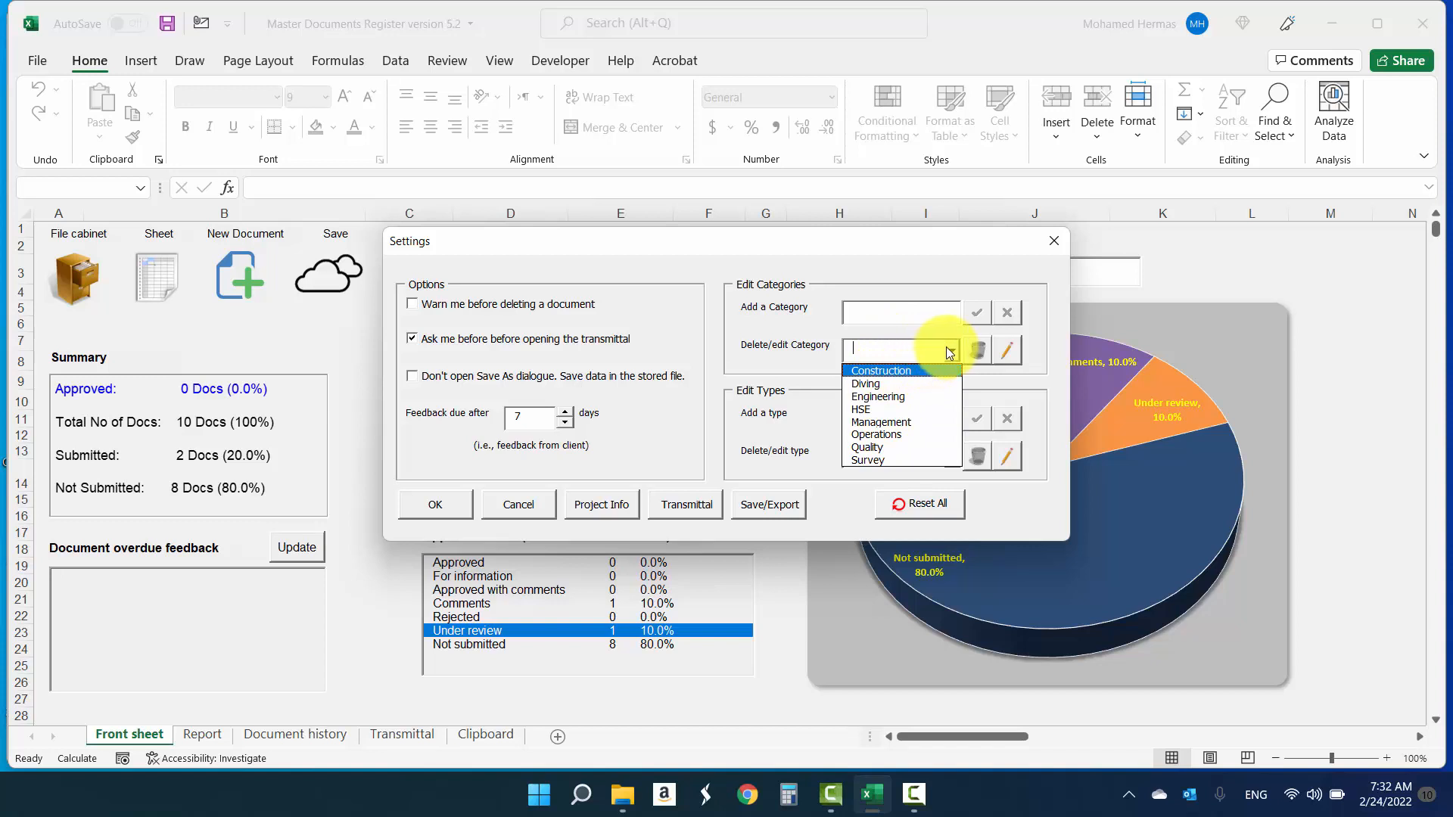
pyautogui.click(893, 409)
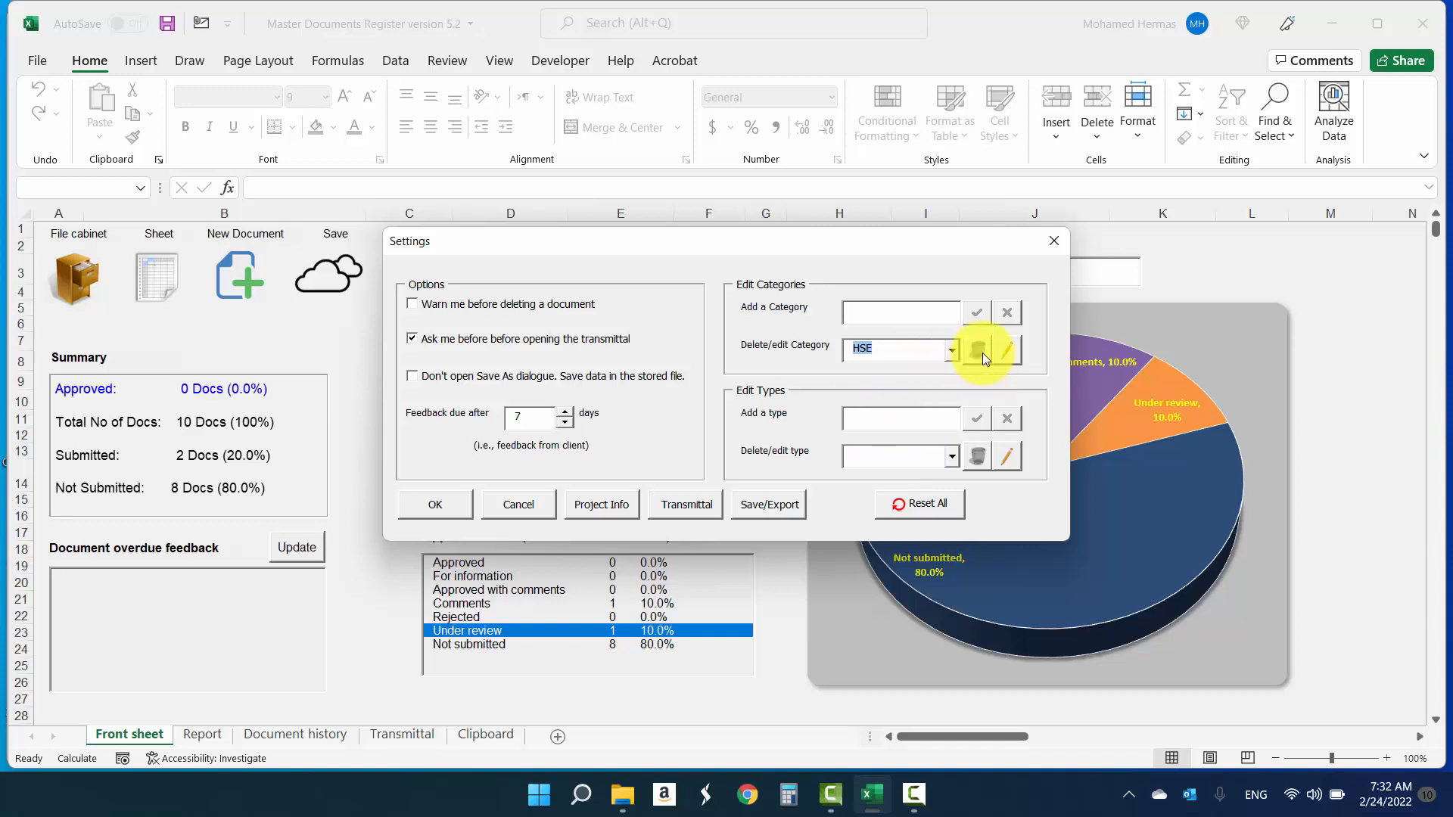
pyautogui.click(1008, 352)
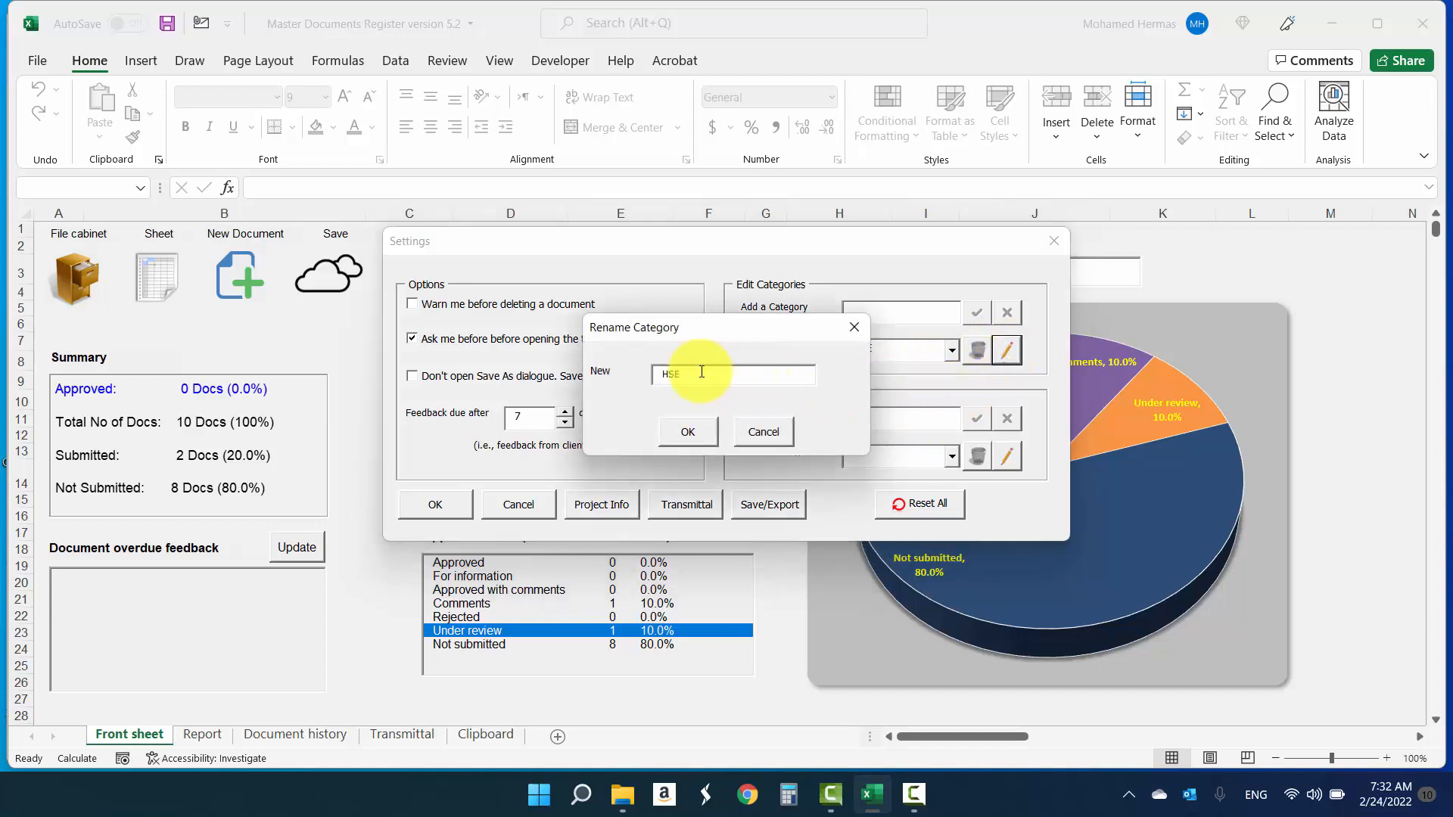
pyautogui.click(752, 435)
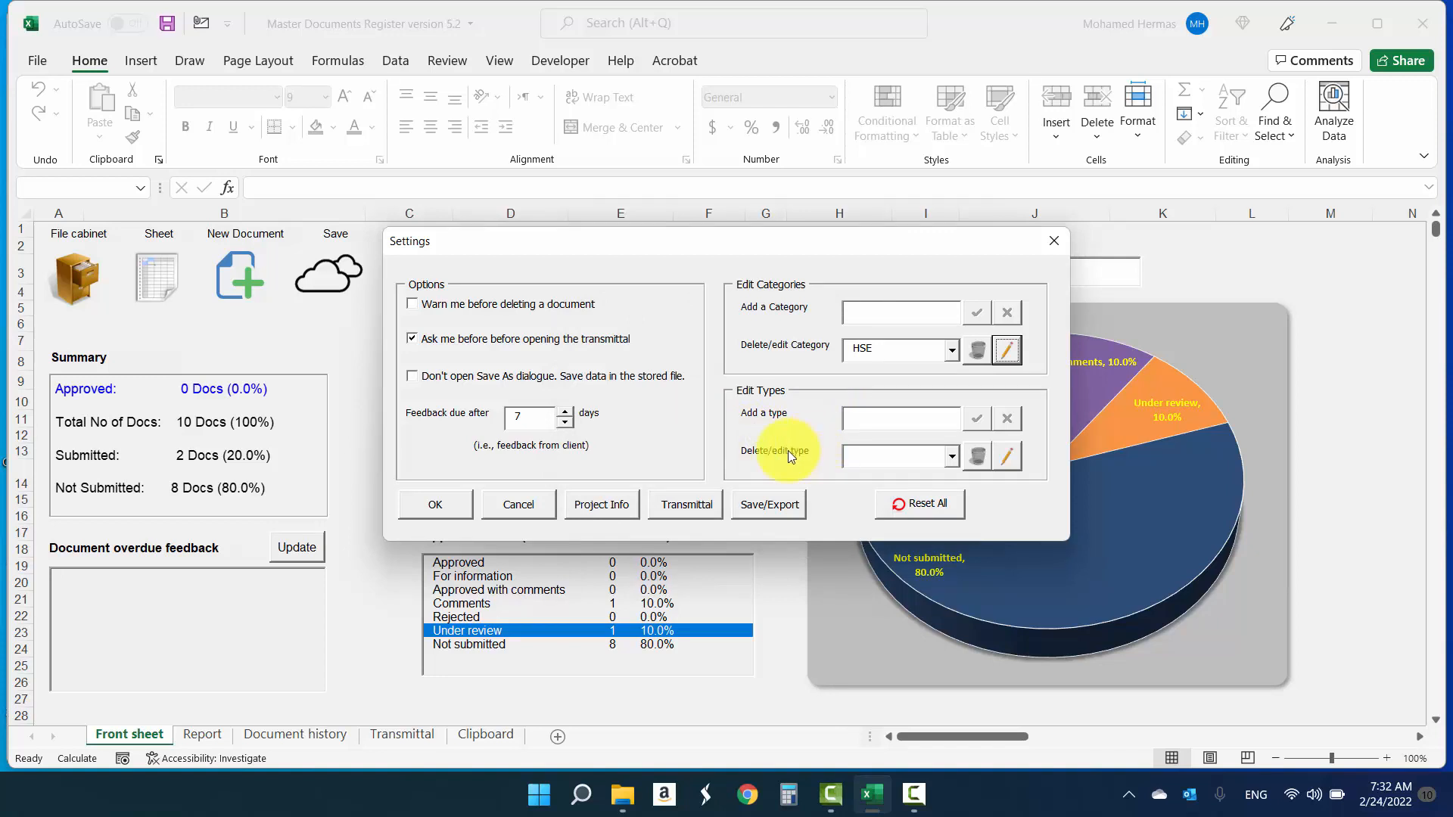
pyautogui.click(521, 503)
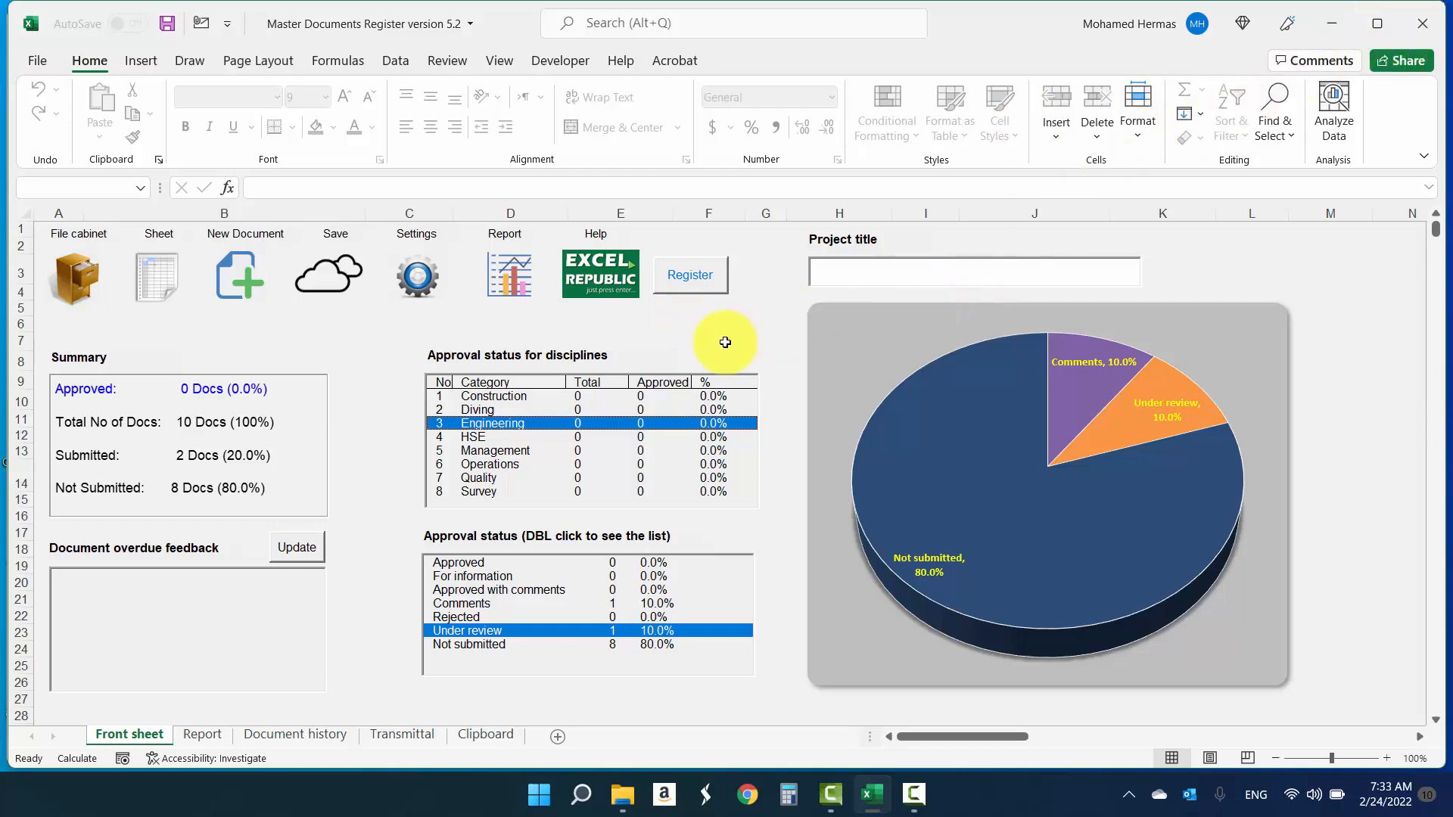
# - Open the registration form to examine the product code entry and the licence purchase options
pyautogui.click(688, 290)
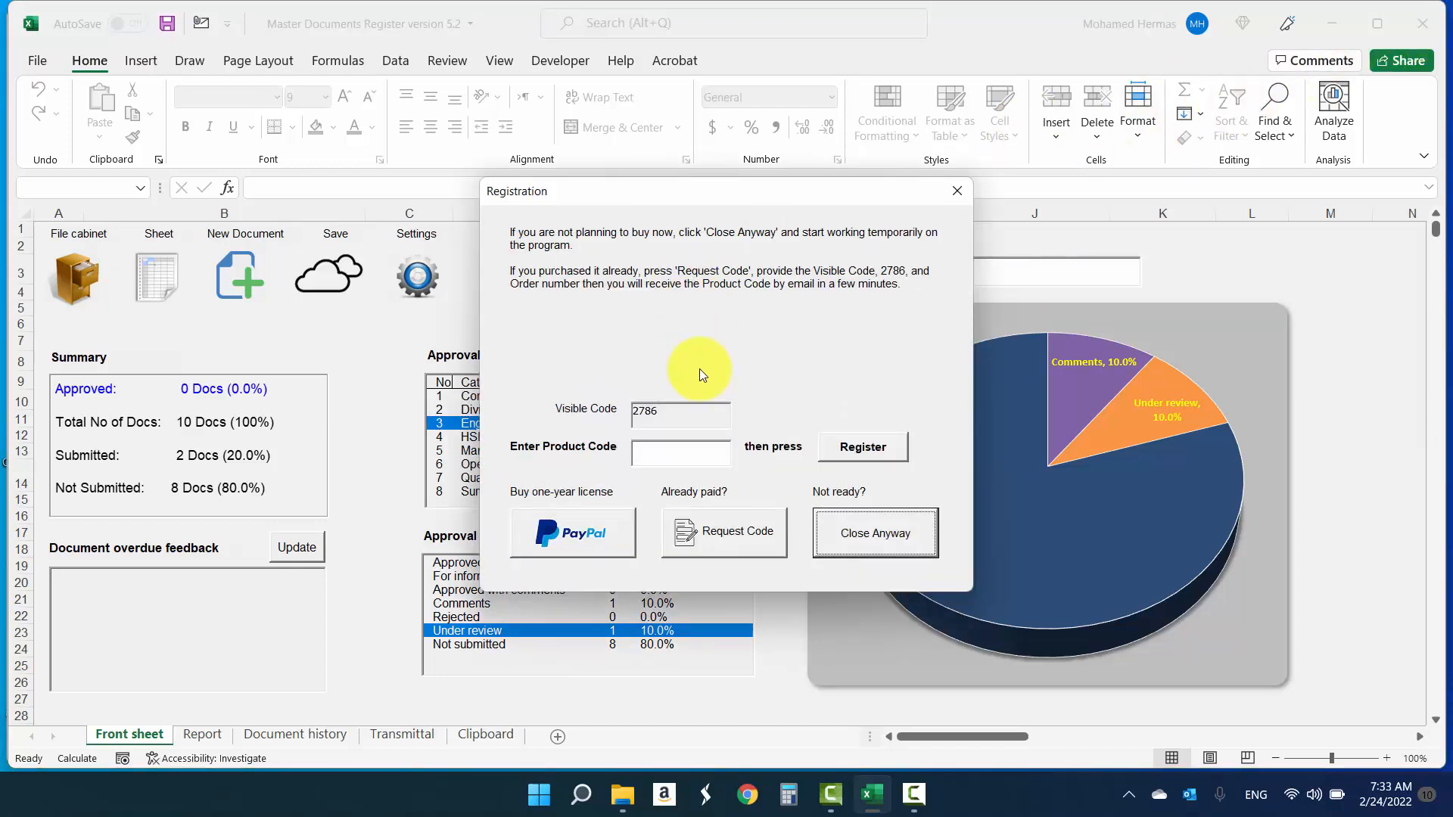
pyautogui.click(633, 458)
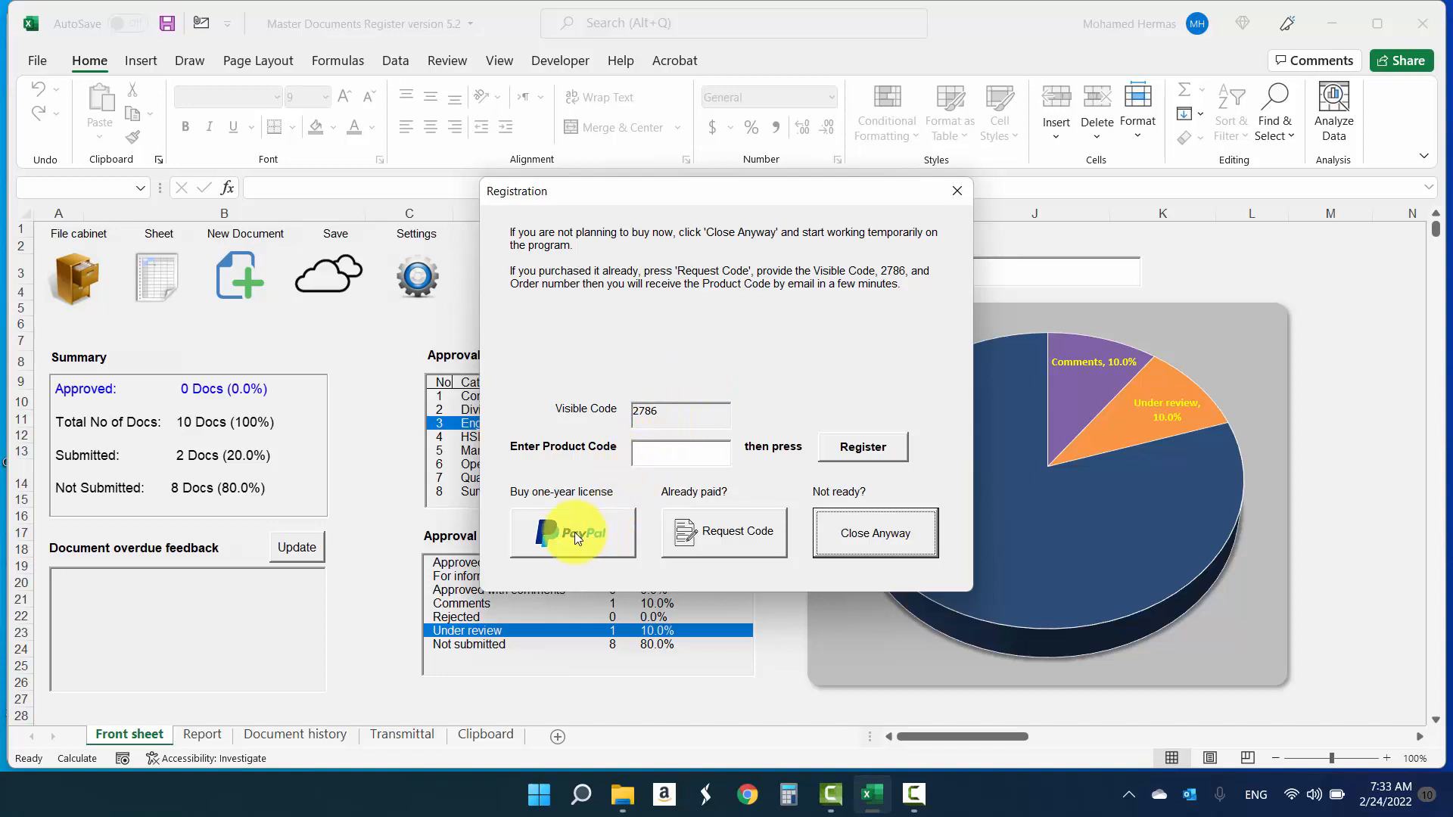